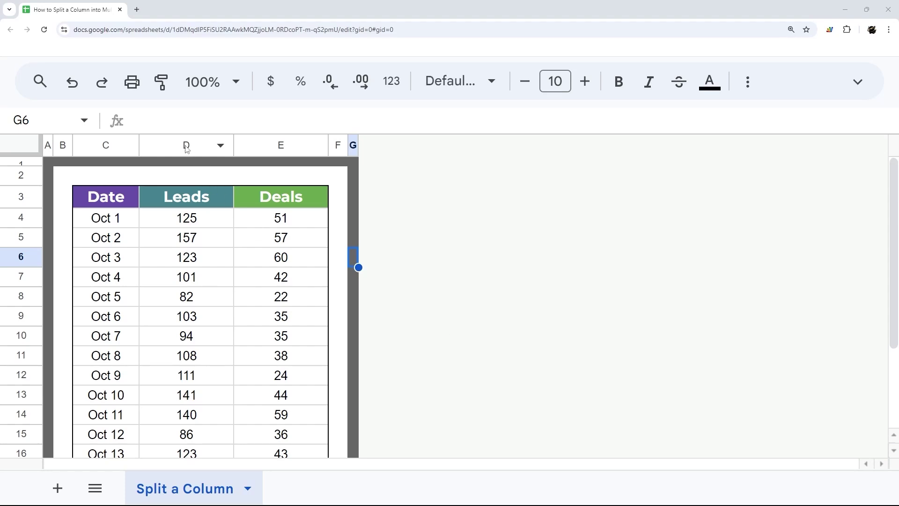
Step: Insert two empty columns right of Leads, pushing Deals to column G
left_click(186, 148)
left_click(285, 148)
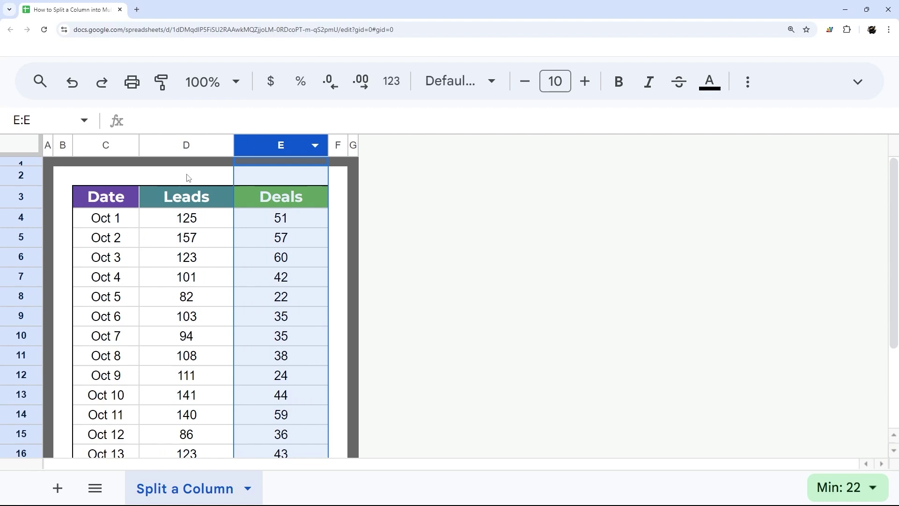
left_click(183, 151)
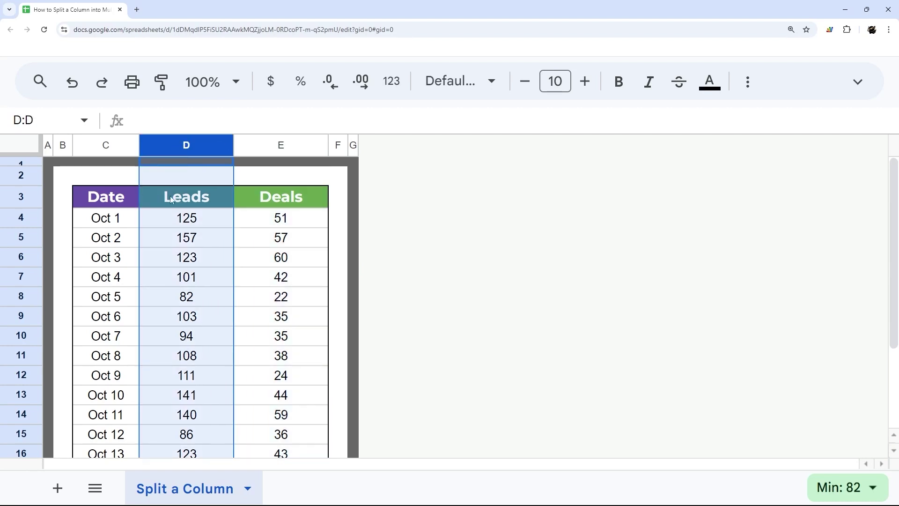
left_click_drag(170, 196, 301, 197)
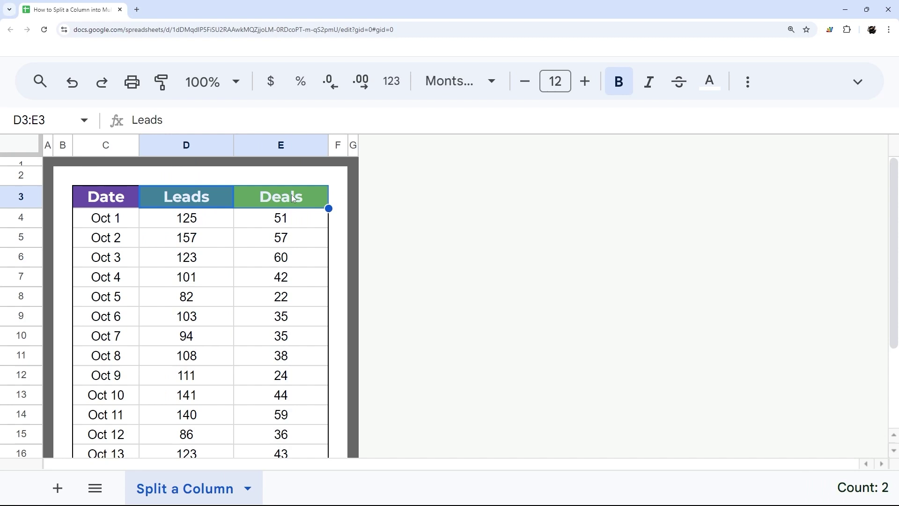
left_click(188, 146)
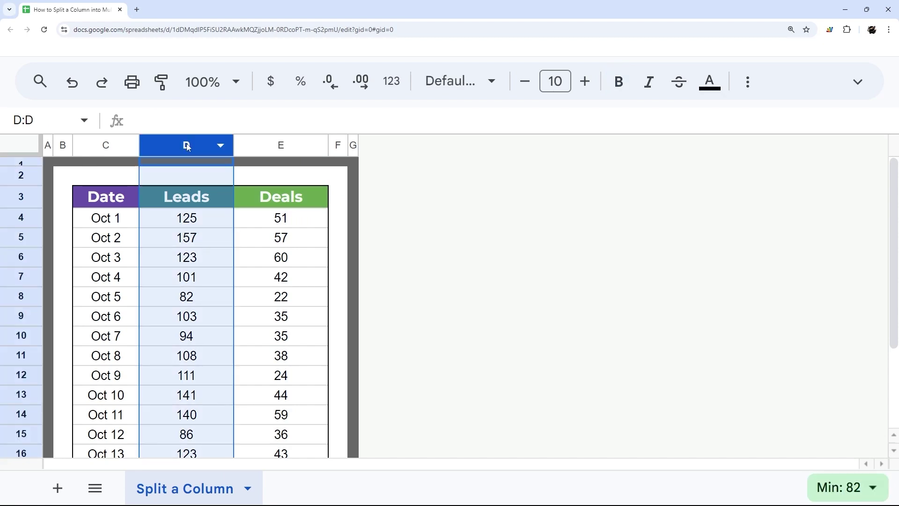
right_click(187, 143)
left_click(272, 317)
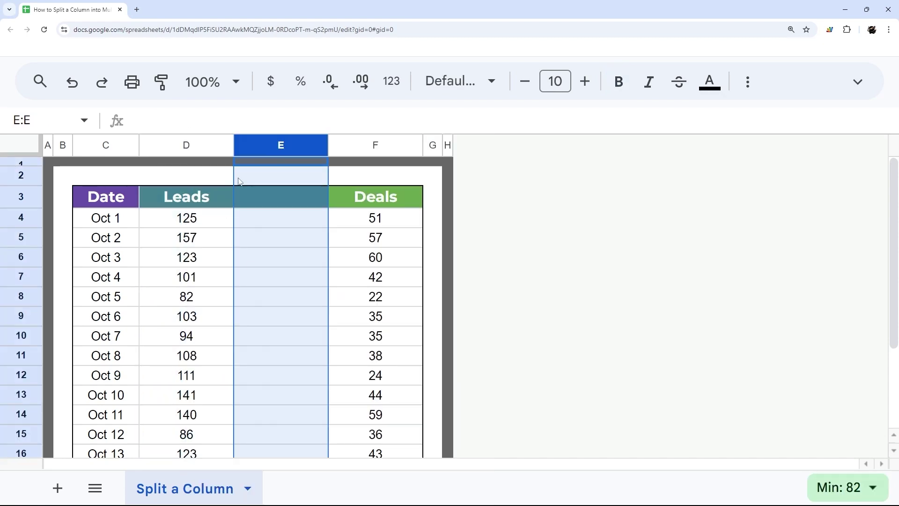
right_click(257, 145)
left_click(362, 330)
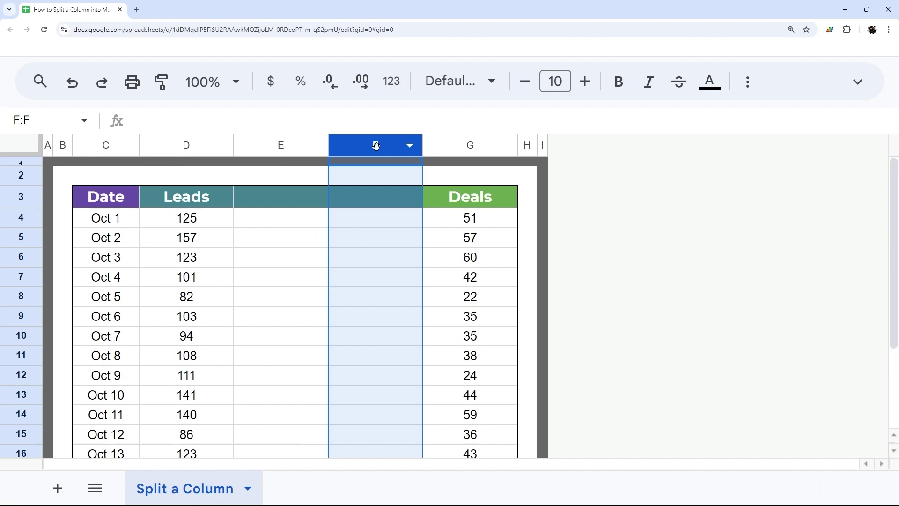
left_click(352, 210)
left_click_drag(375, 145, 177, 146)
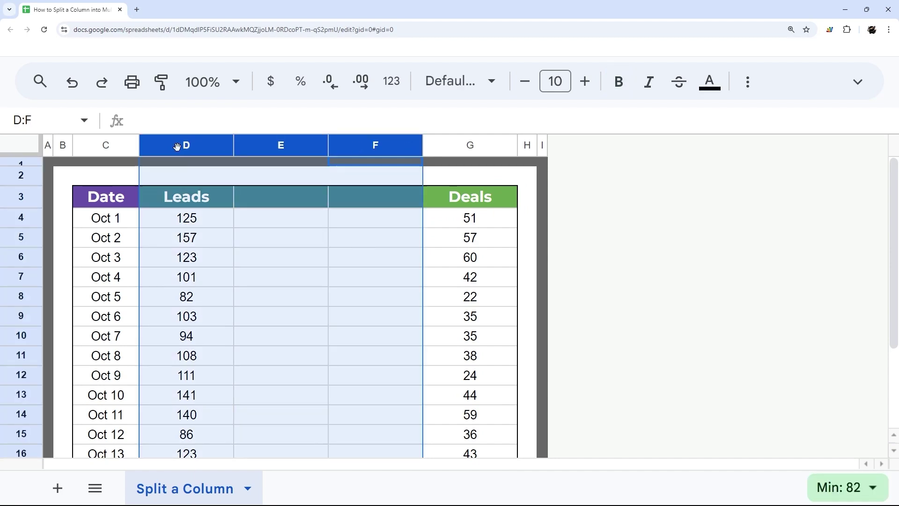
Step: Insert a blank row beneath the header row and select D3:F3
right_click(22, 199)
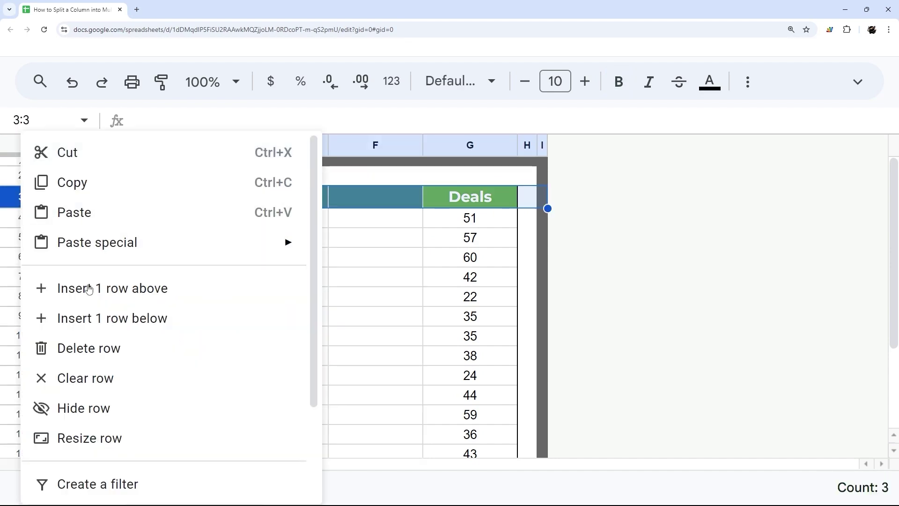
left_click(98, 323)
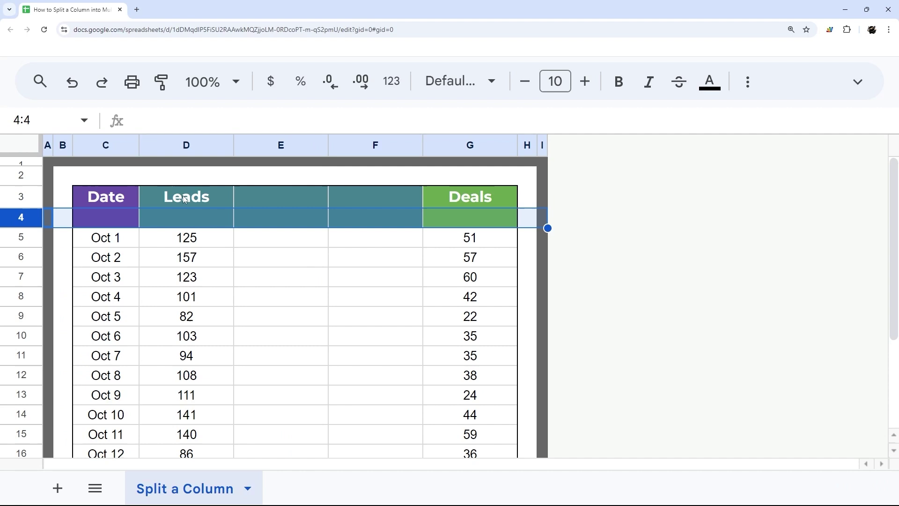
left_click_drag(185, 200, 357, 201)
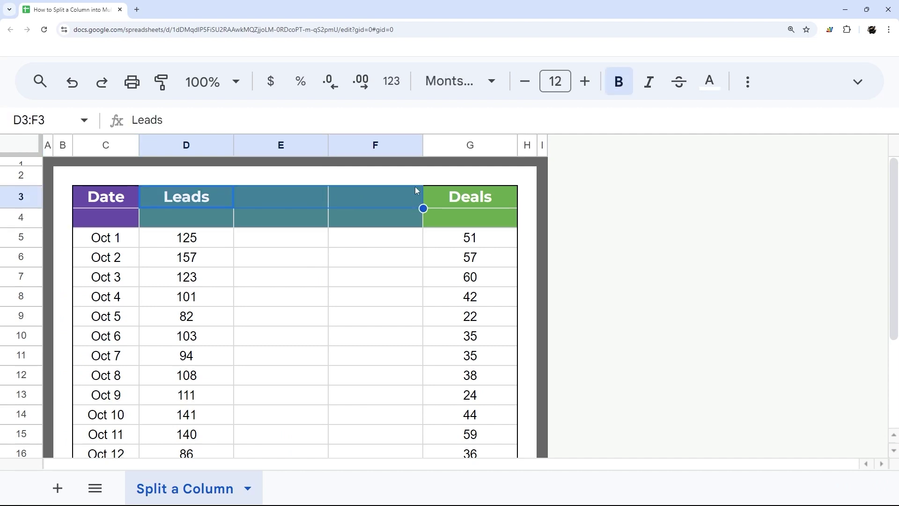
Step: Merge D3:F3 into one Leads header and resize columns D–F to 40 px
left_click(741, 86)
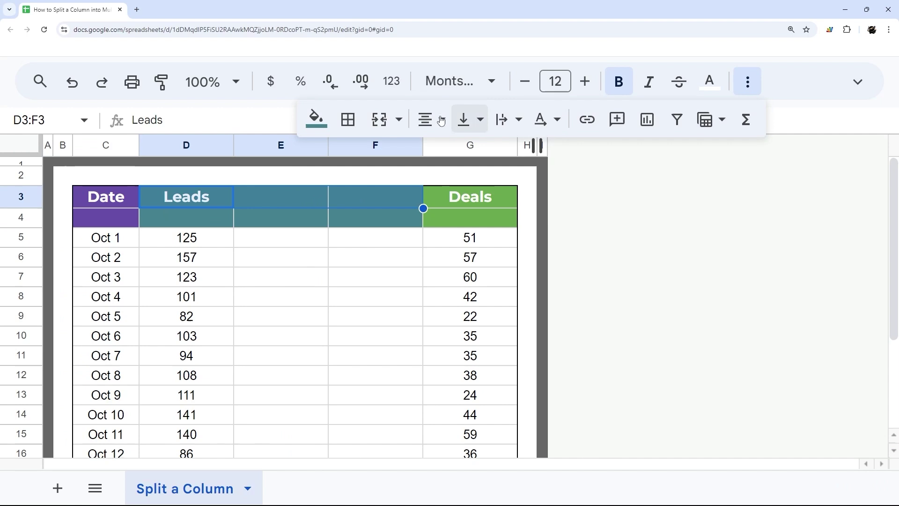
left_click(381, 120)
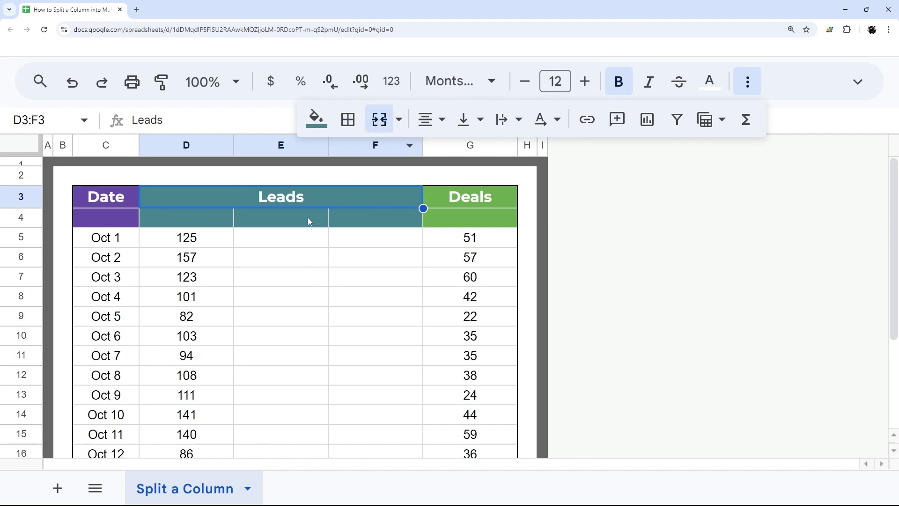
left_click_drag(379, 149, 211, 147)
right_click(212, 150)
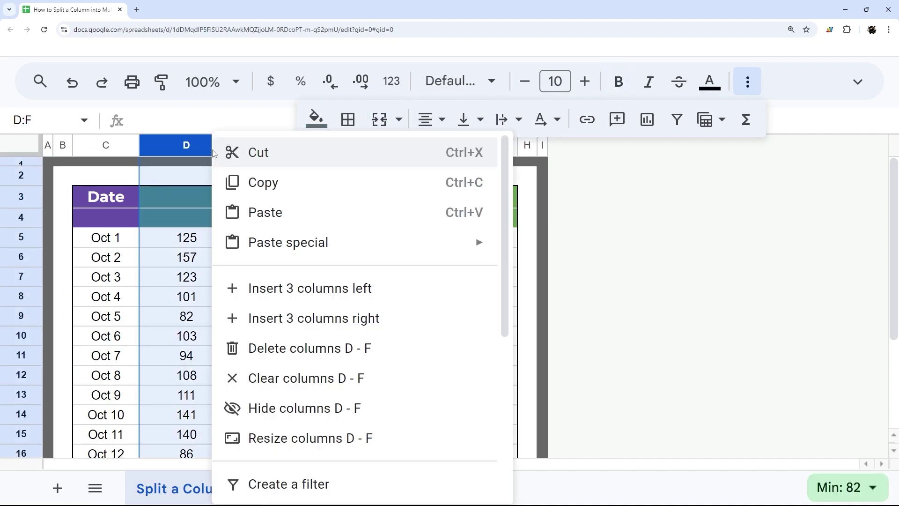
left_click(309, 436)
type("40")
key("Return")
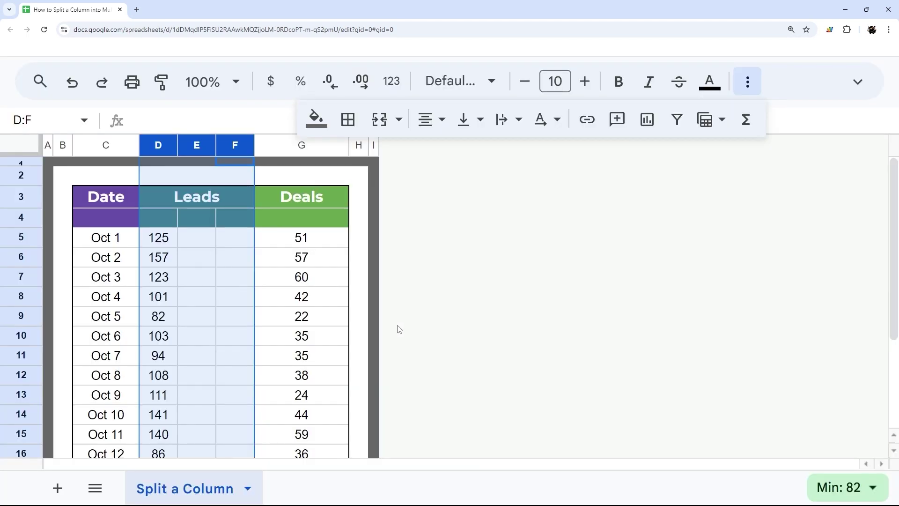
left_click(754, 88)
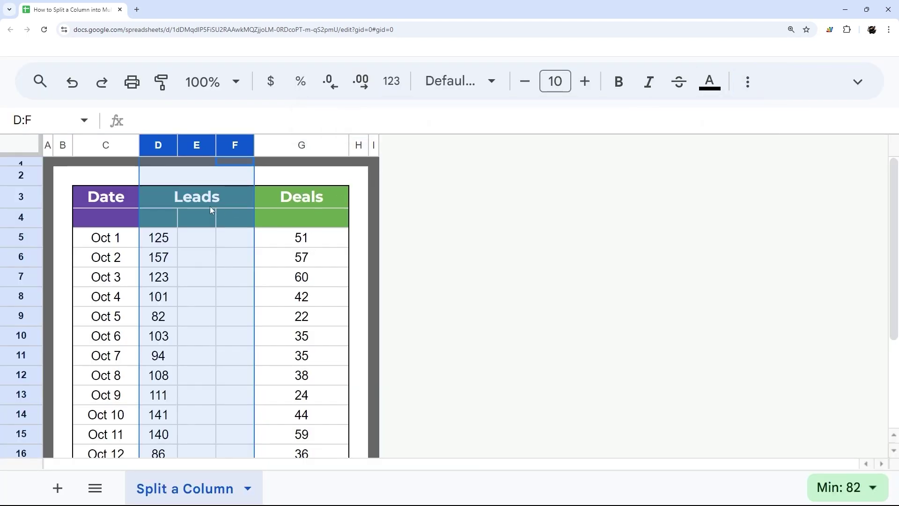
Step: Enter the sub-labels IG, FB and TT in D4:F4
left_click(150, 217)
double_click(150, 217)
type("IG")
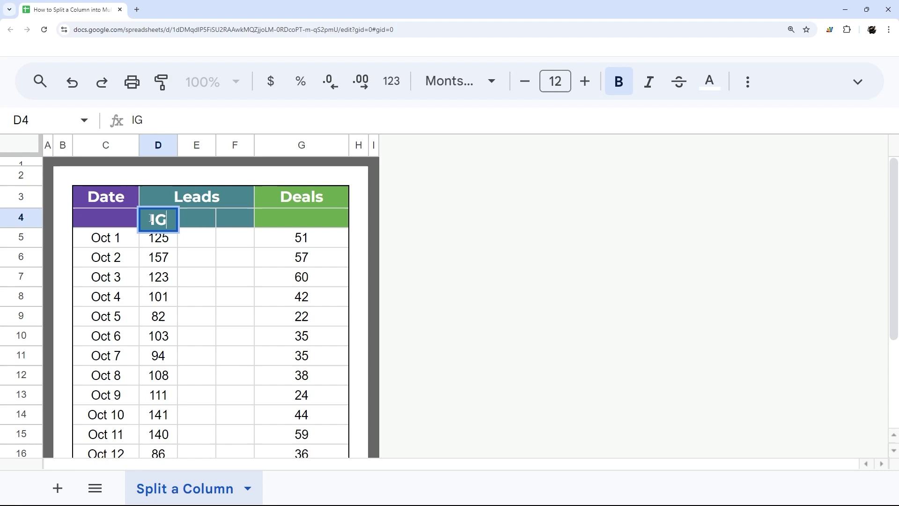
key("Tab")
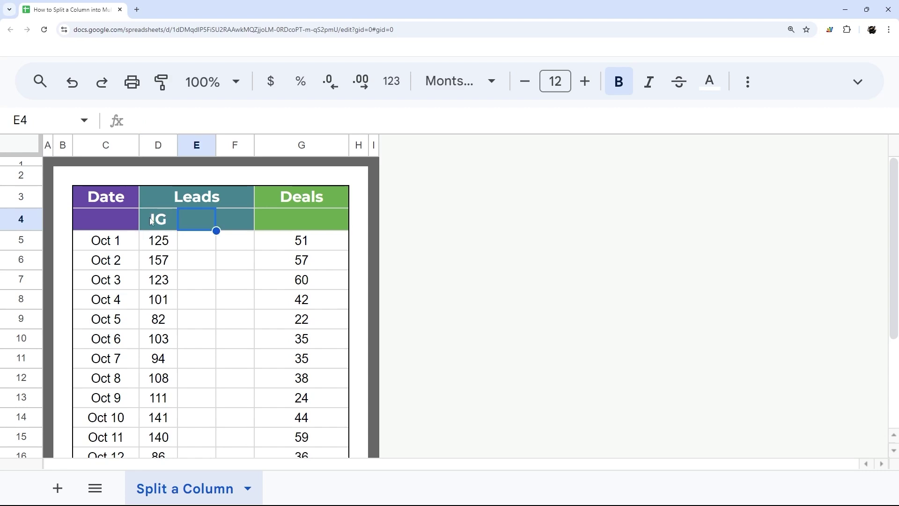
type("FB")
key("Tab")
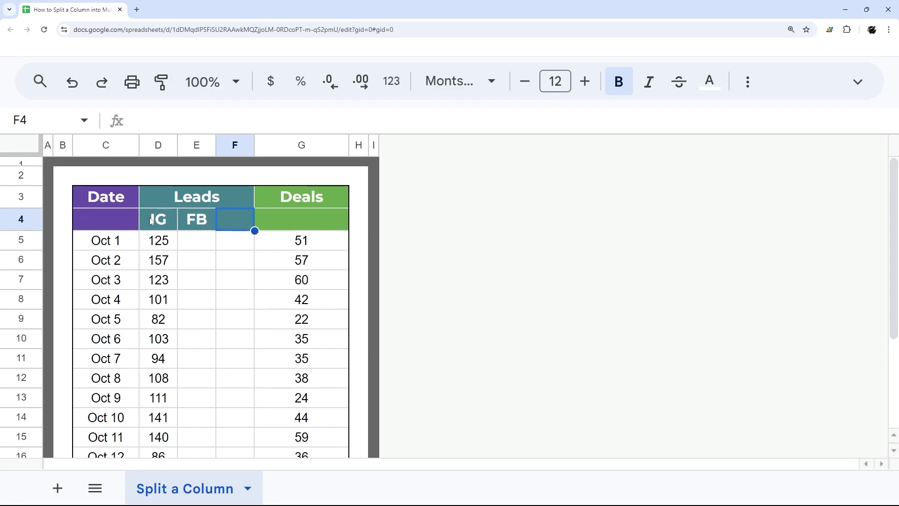
type("TT")
key("Return")
Step: Make the IG, FB and TT sub-labels non-bold and smaller
left_click_drag(150, 217, 232, 217)
left_click(618, 82)
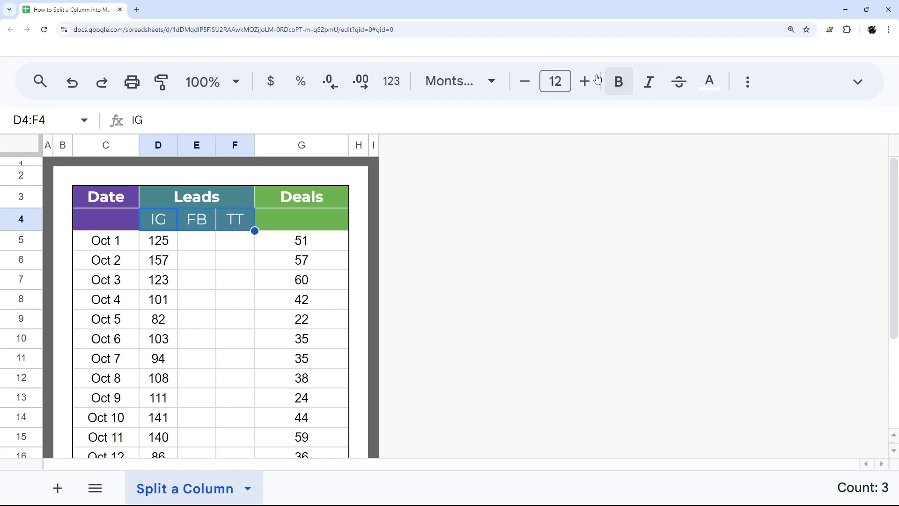
left_click(525, 82)
left_click(525, 81)
left_click(525, 82)
left_click(469, 304)
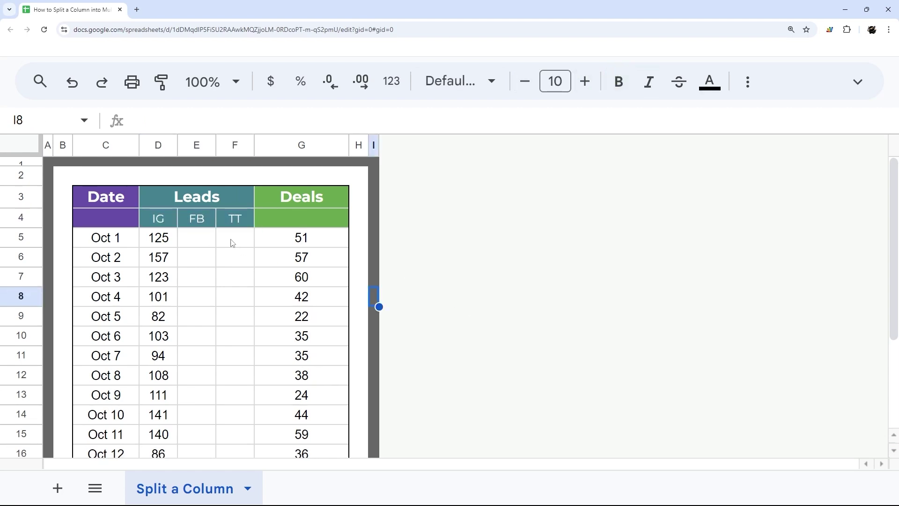
Step: Clear the old Leads values and enter 35, 25, 15 for Oct 1 in D5:F5
left_click_drag(164, 244, 170, 375)
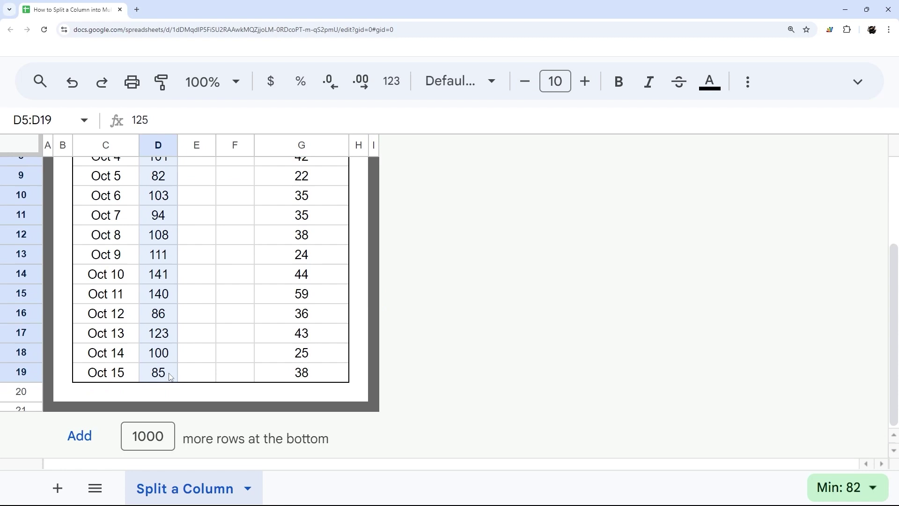
scroll(210, 355, "up", 3)
key("Delete")
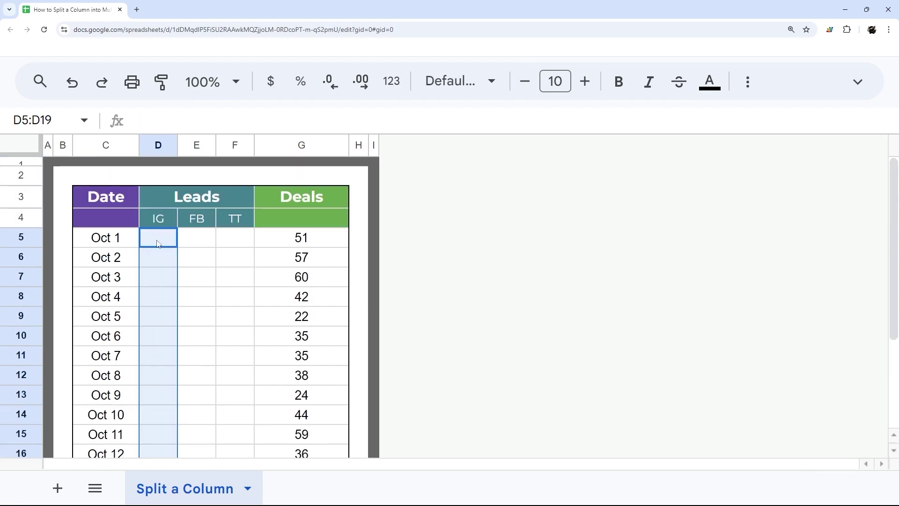
left_click(157, 240)
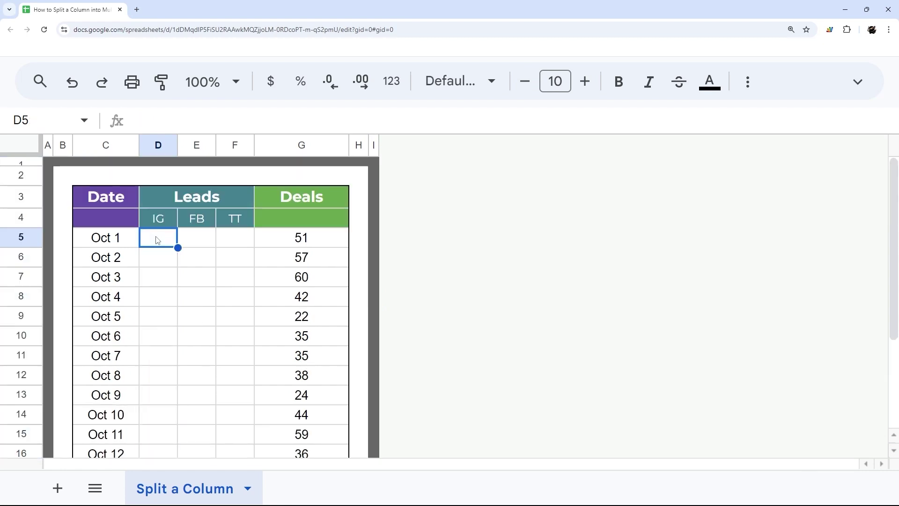
type("35")
key("Tab")
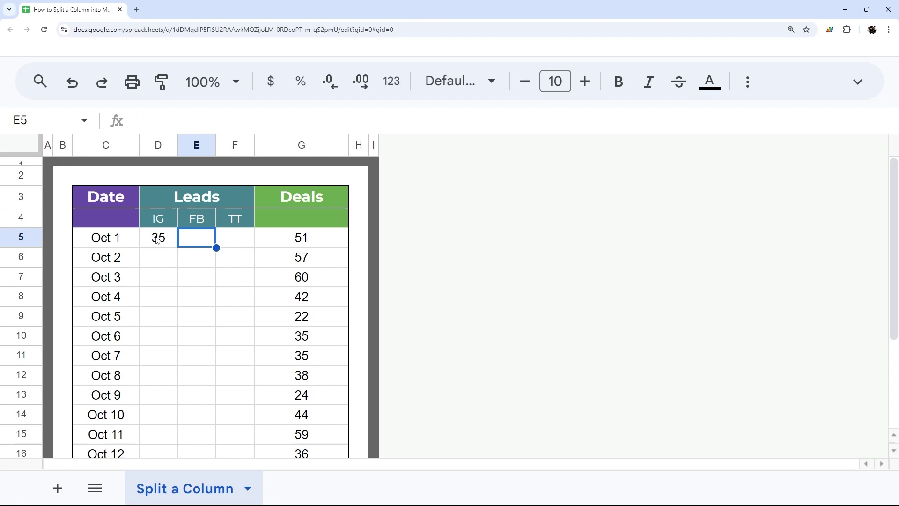
type("25")
key("Tab")
type("15")
key("Return")
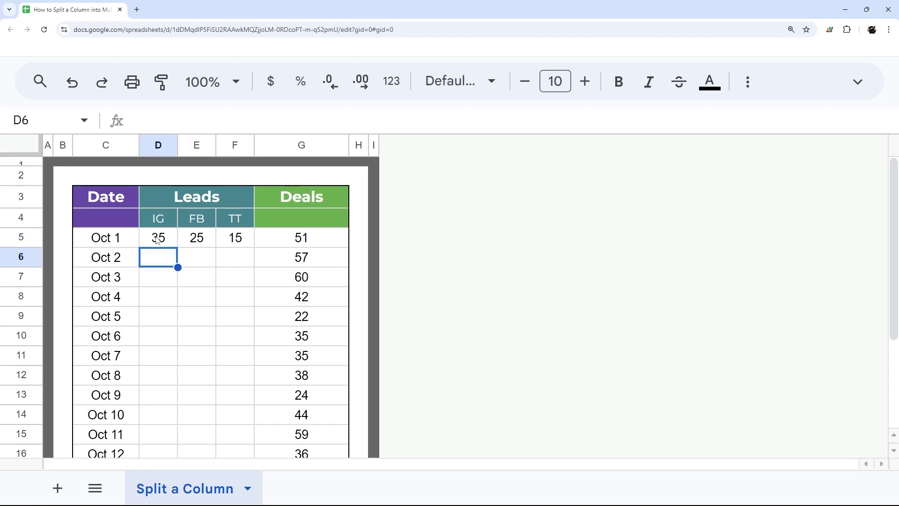
Step: Set the D5:F19 data cells to Calibri, size 9
left_click_drag(157, 240, 235, 238)
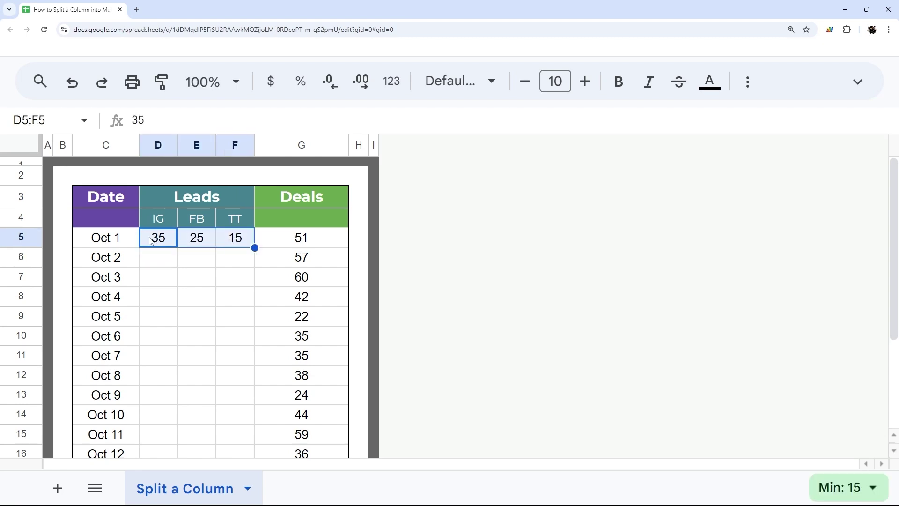
left_click_drag(151, 240, 234, 371)
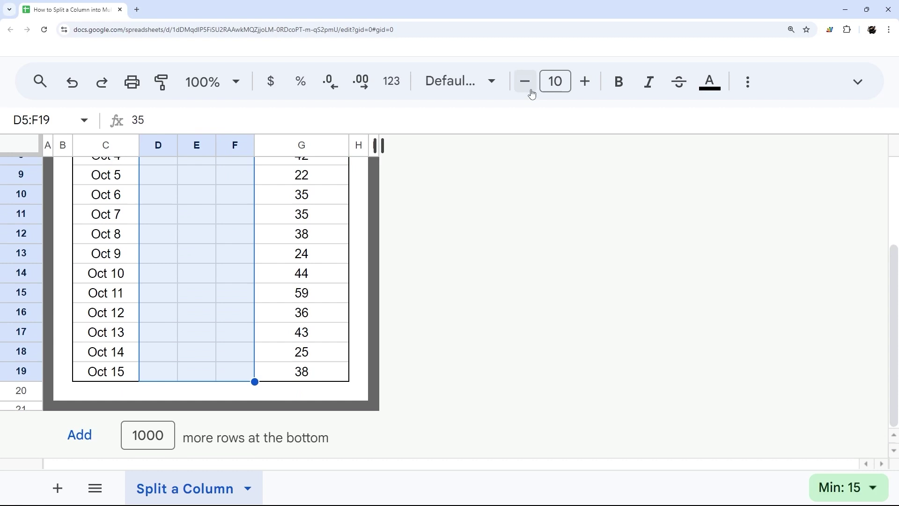
left_click(461, 82)
left_click(462, 296)
scroll(207, 249, "up", 3)
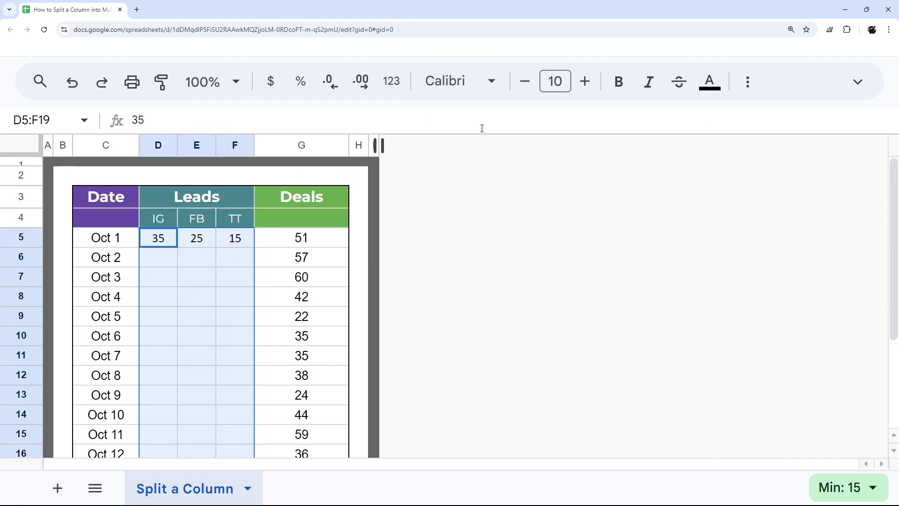
left_click(525, 81)
left_click(493, 305)
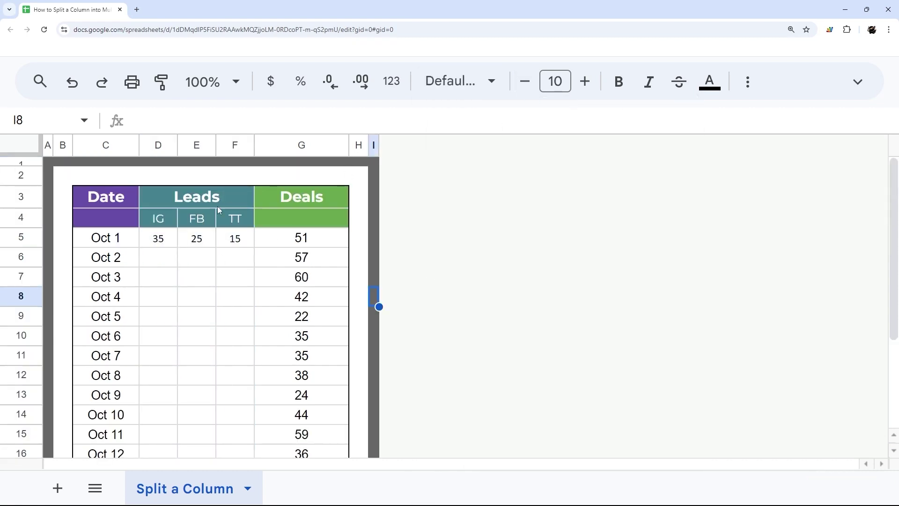
Step: Insert a column after TT, merge Leads across D3:G3, and label G4 'TOT'
right_click(231, 141)
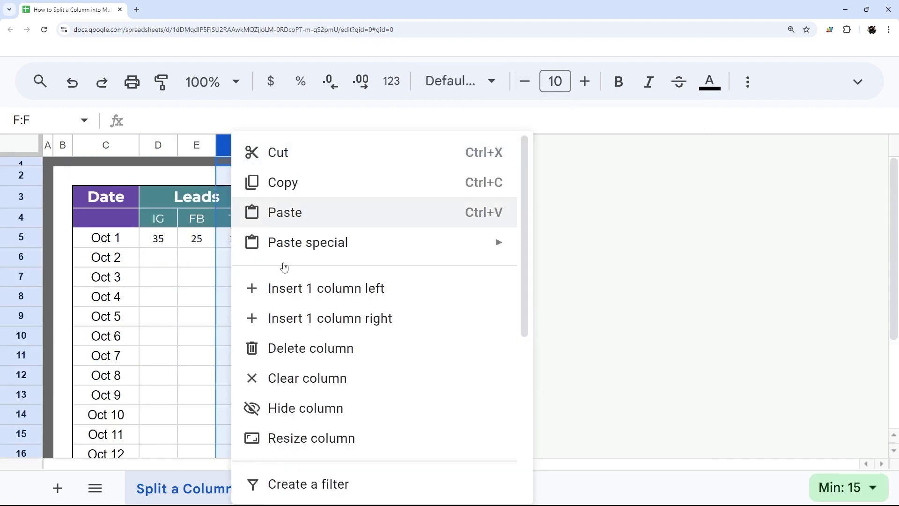
left_click(331, 317)
left_click(219, 202)
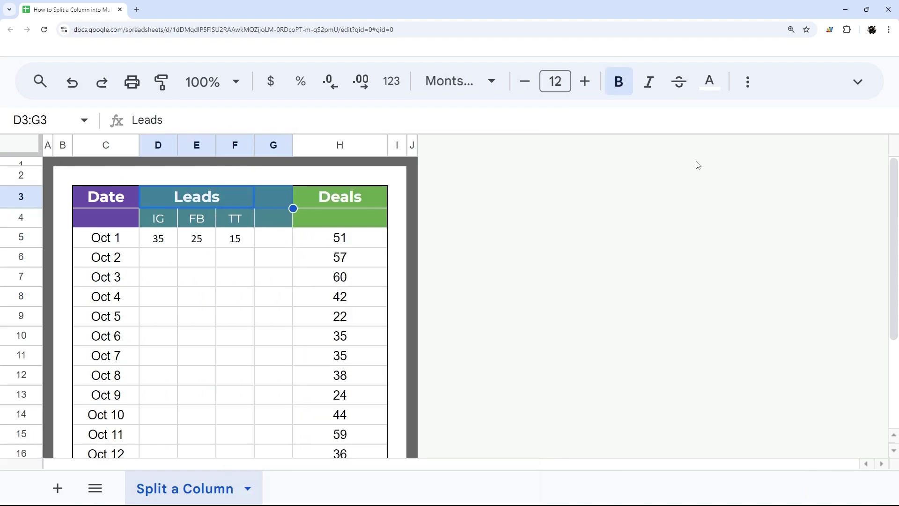
left_click(748, 89)
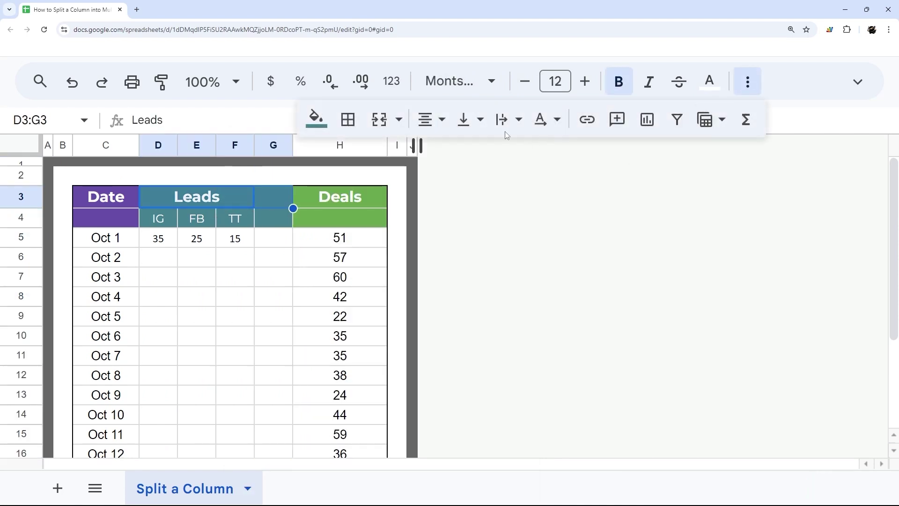
left_click(379, 119)
left_click(265, 217)
type("TOT")
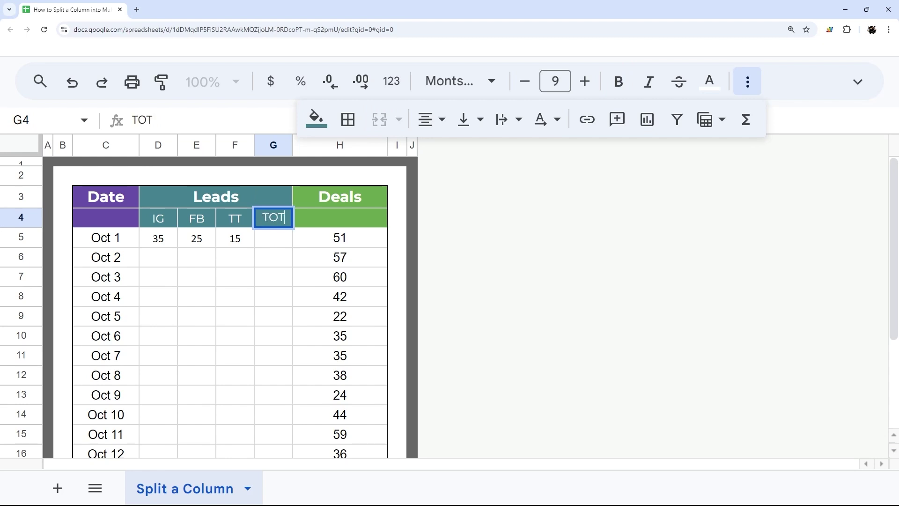
key("Return")
Step: Enter =SUM(D5:F5) in G5 and fill it down to G19
type("=")
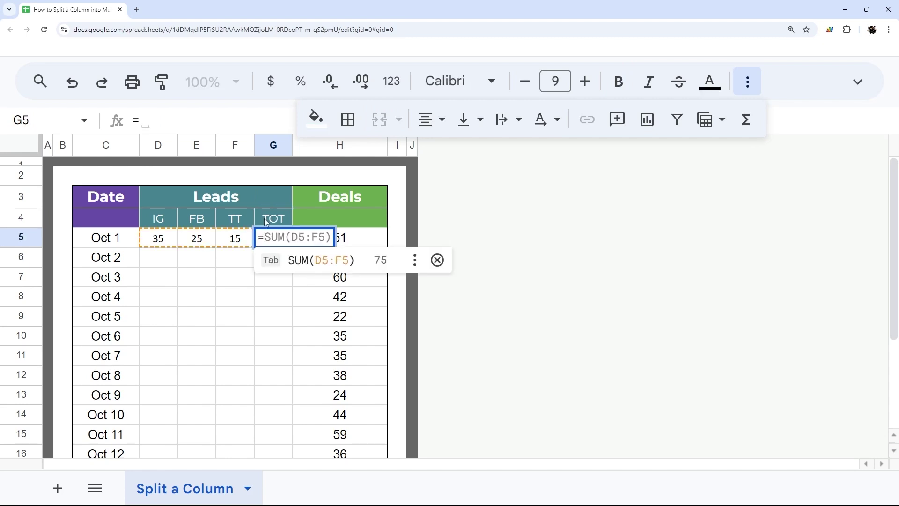
key("Tab")
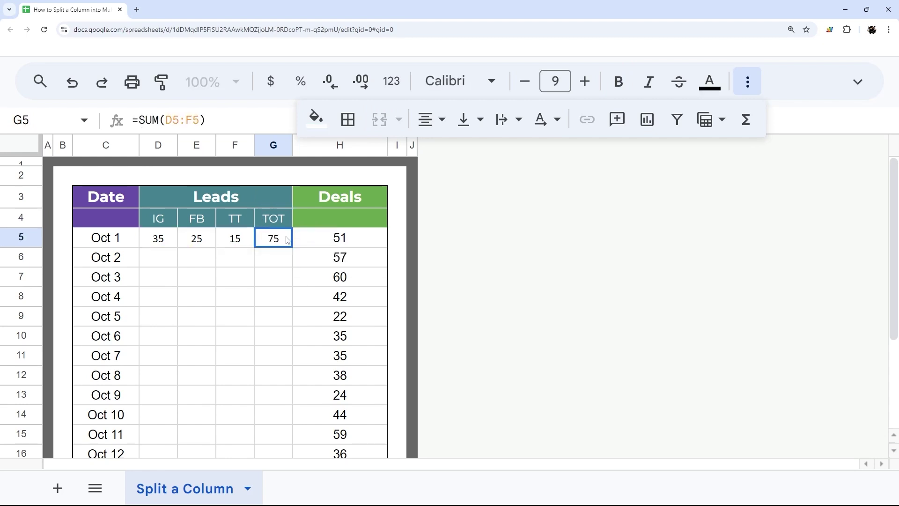
left_click(748, 82)
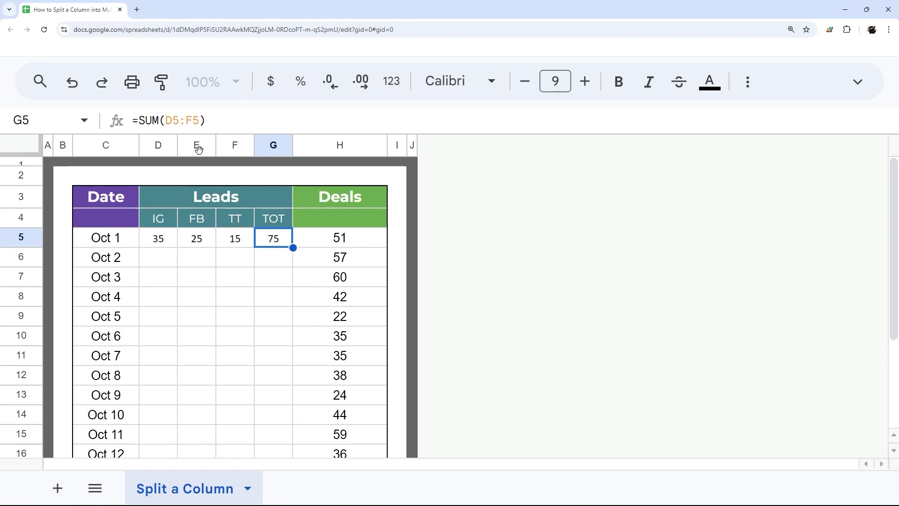
left_click_drag(206, 121, 105, 127)
key("Return")
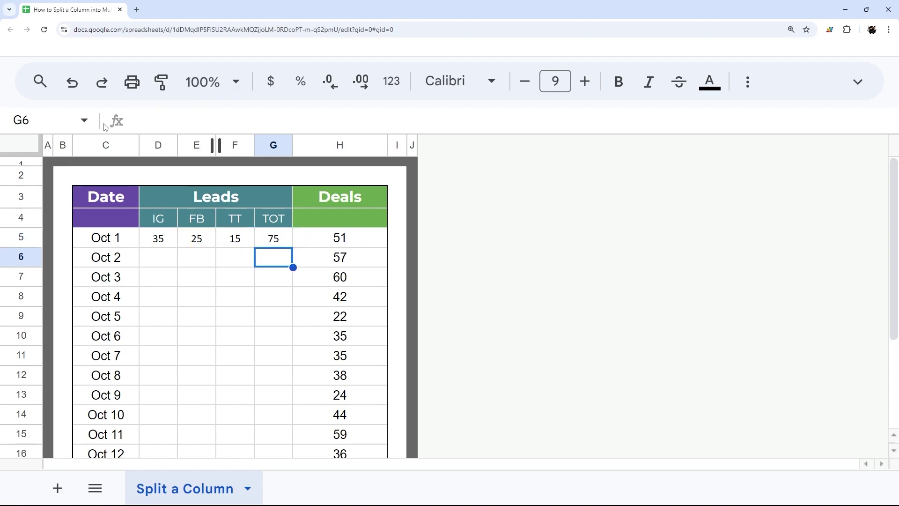
left_click(288, 239)
left_click_drag(294, 247, 280, 367)
scroll(277, 320, "up", 3)
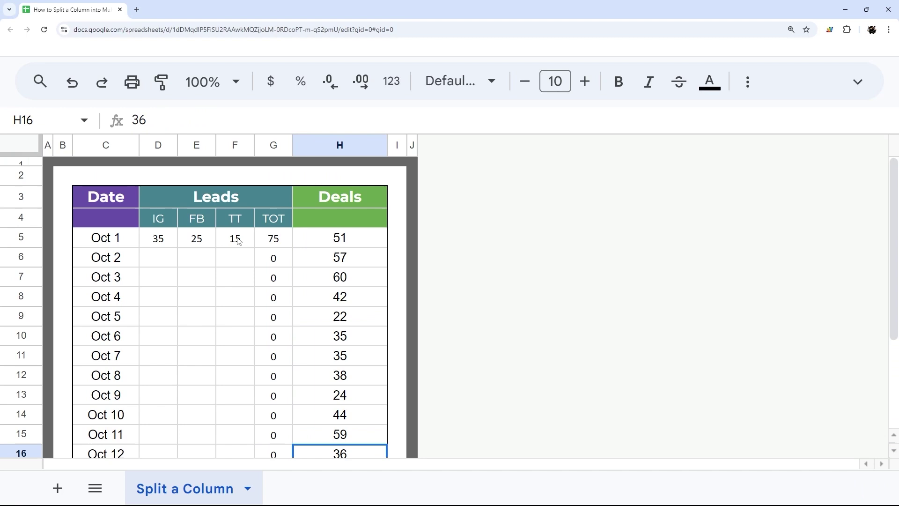
Step: Shade the TOT cells G5:G19 light gray
left_click_drag(267, 237, 274, 372)
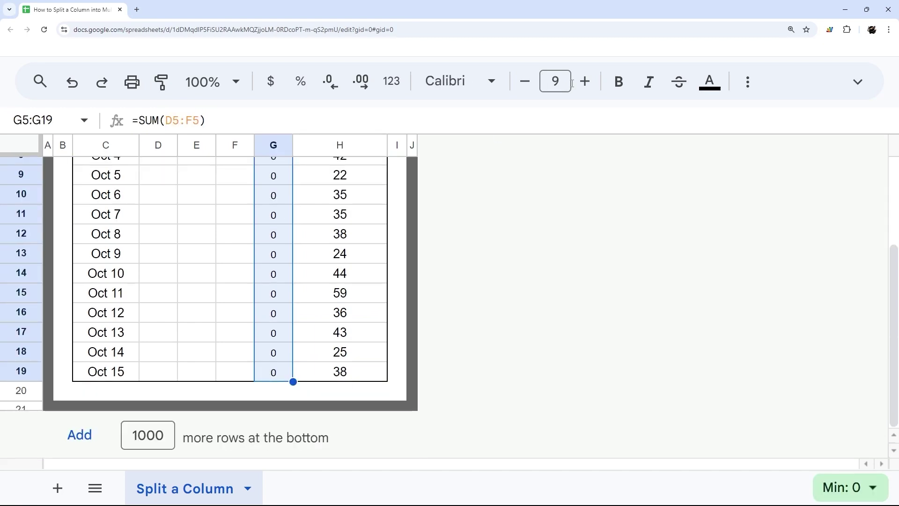
left_click(748, 81)
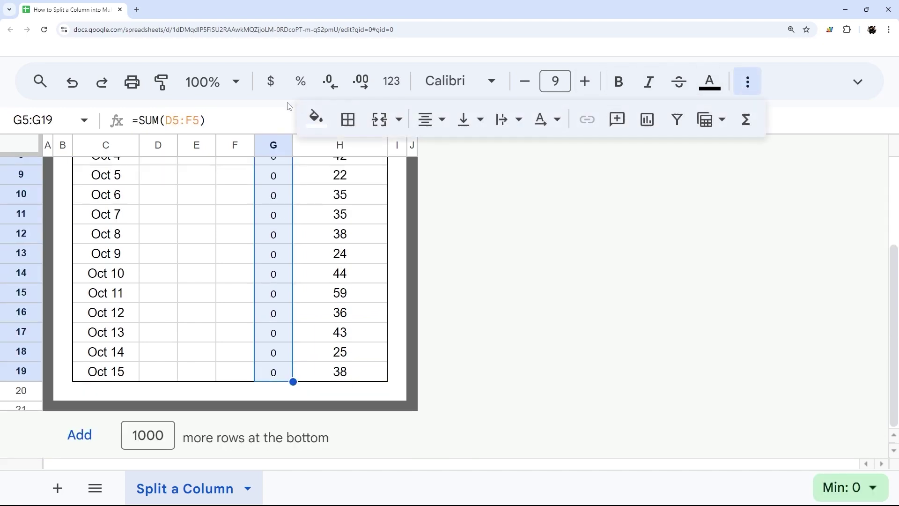
left_click(316, 118)
left_click(487, 185)
left_click(340, 241)
scroll(340, 241, "up", 3)
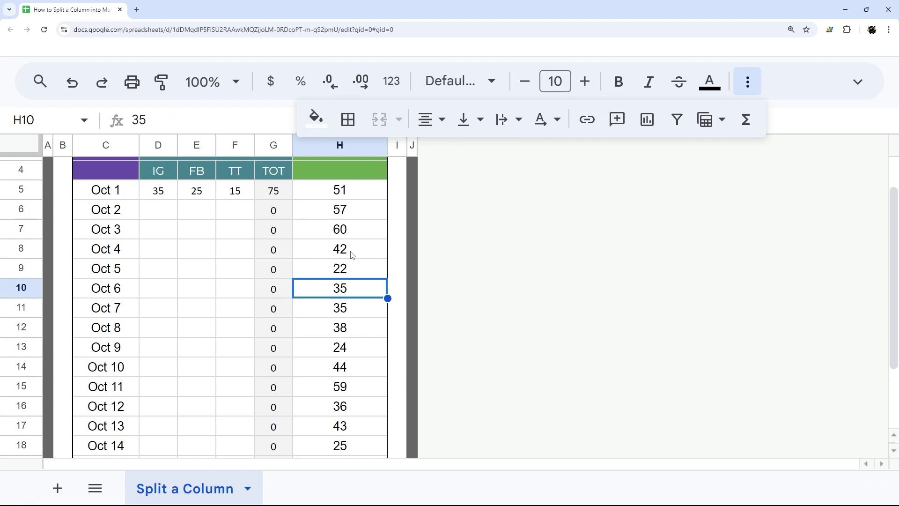
left_click(748, 82)
Step: Enter Oct 2's leads: 32 IG, 24 FB, 18 TT
left_click(157, 258)
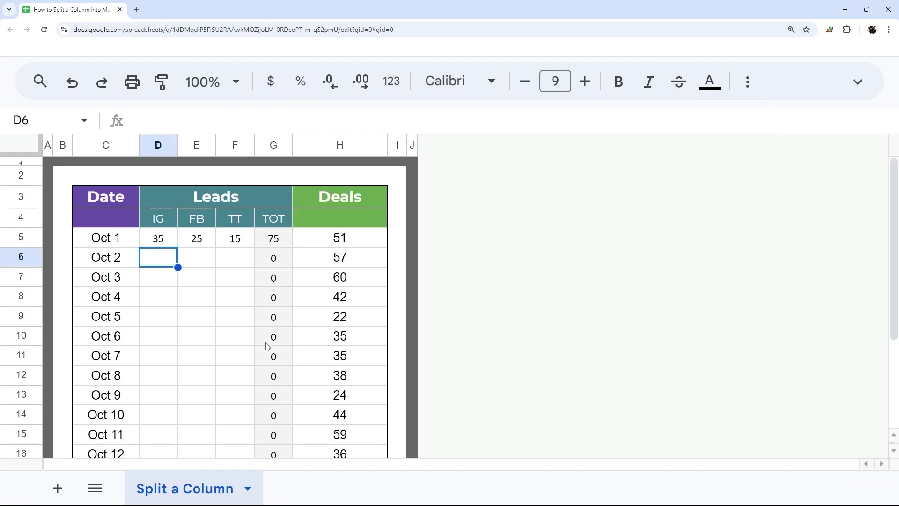
type("32")
key("Return")
key("Up")
key("Right")
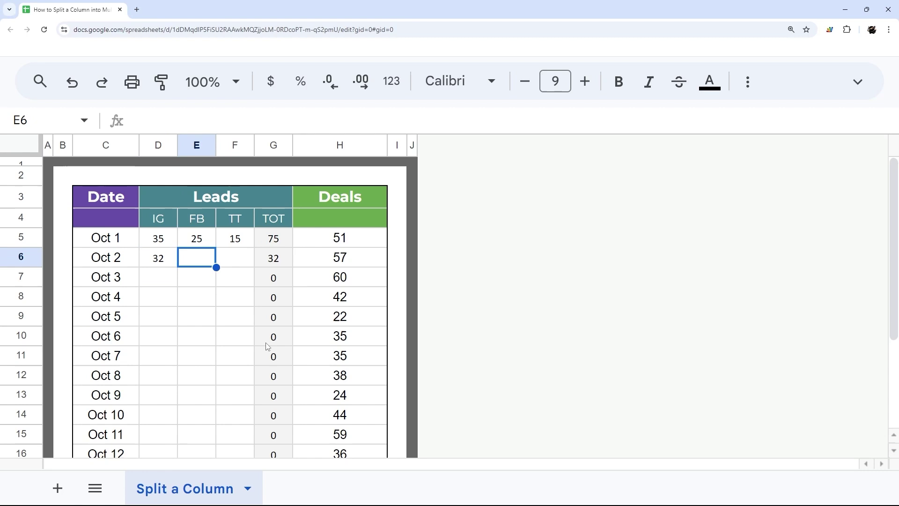
type("24")
key("Tab")
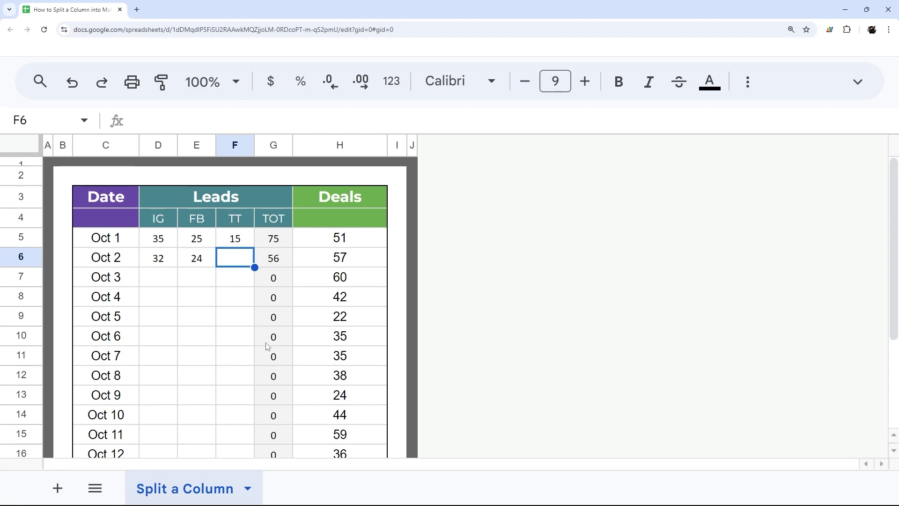
type("18")
key("Return")
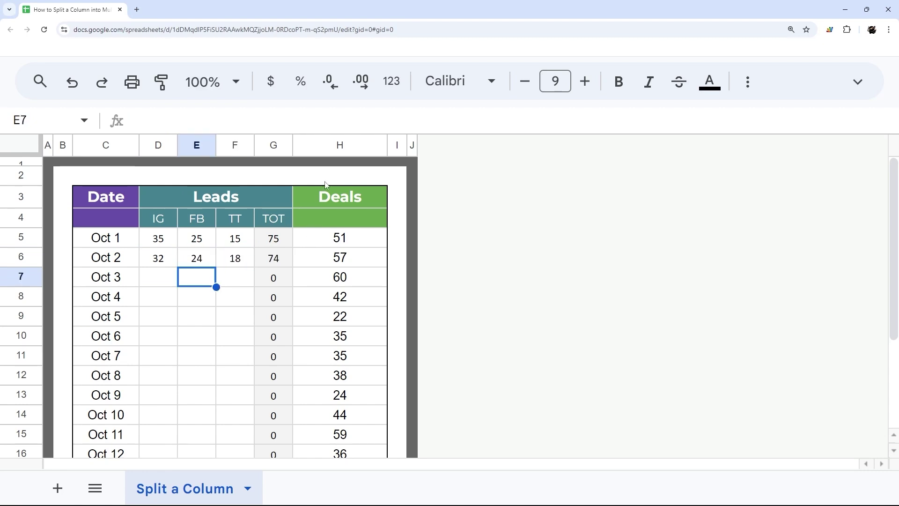
Step: Insert three new columns to the right of Deals
left_click(334, 145)
right_click(333, 145)
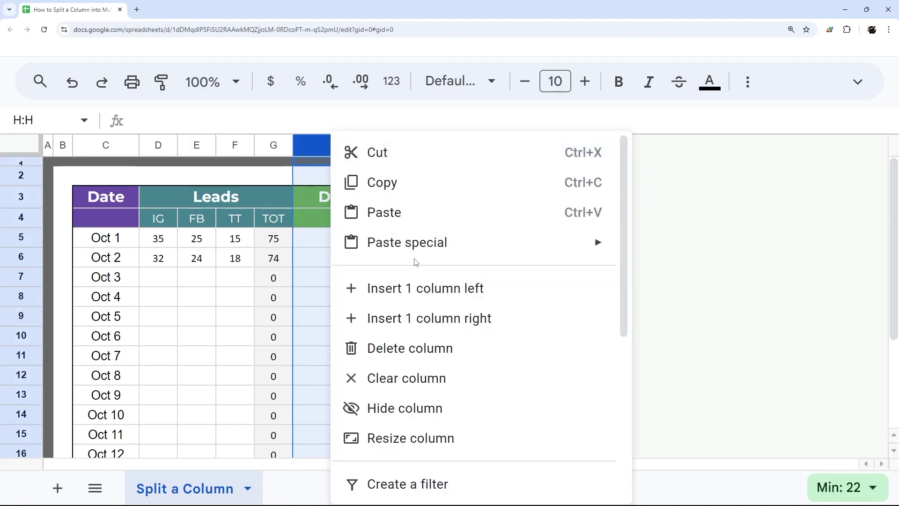
left_click(420, 322)
right_click(429, 147)
left_click(494, 318)
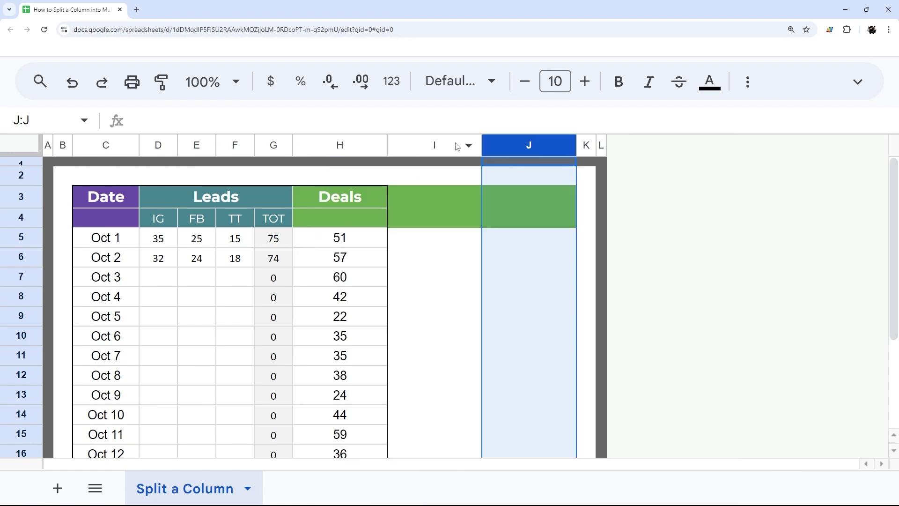
right_click(515, 146)
left_click(546, 318)
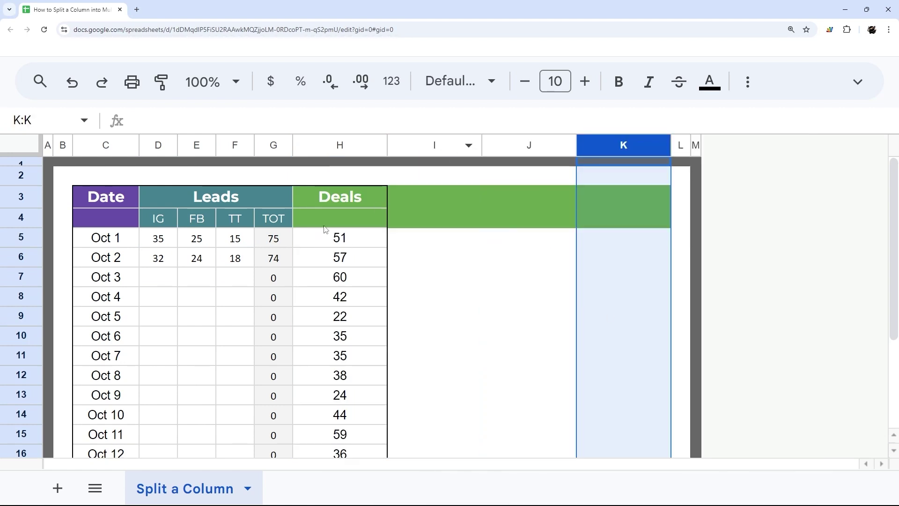
Step: Check the row 19 total, then select the Deals header across H3:K3
left_click_drag(274, 238, 340, 356)
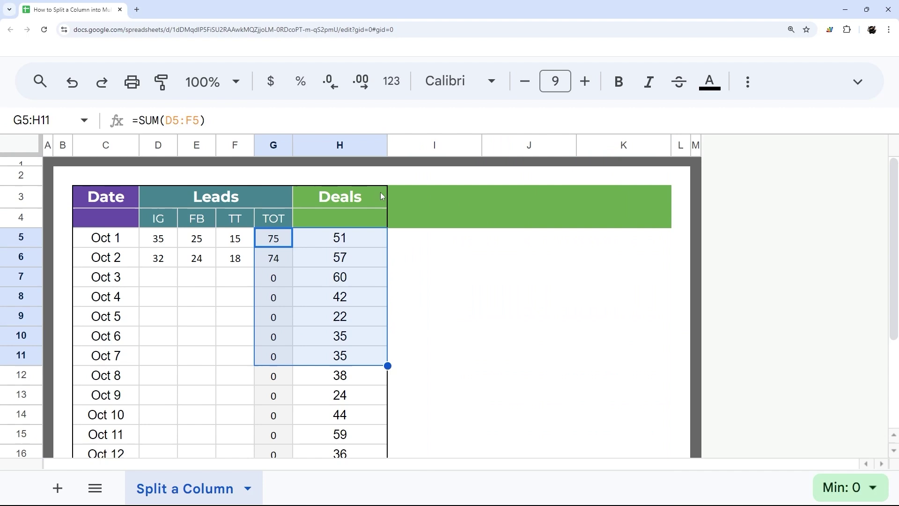
left_click_drag(380, 192, 380, 375)
scroll(451, 349, "down", 3)
scroll(451, 348, "up", 3)
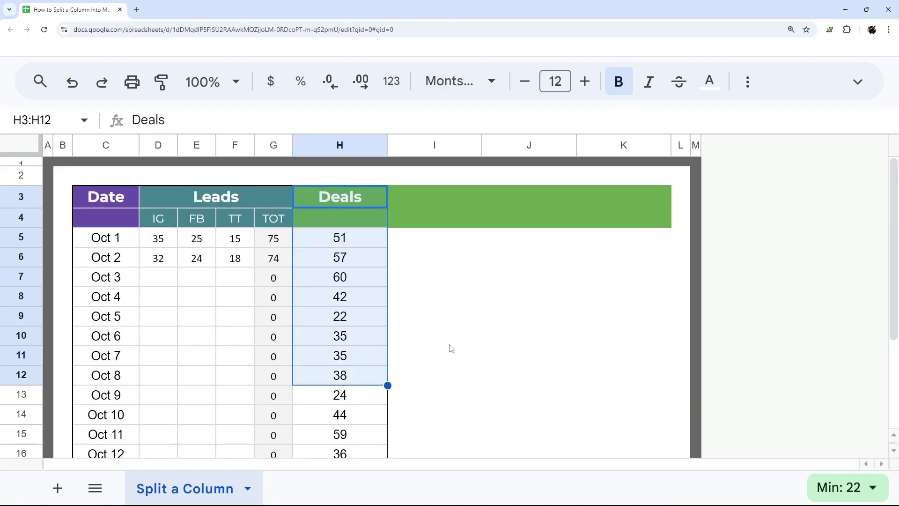
scroll(284, 373, "down", 3)
left_click(276, 374)
scroll(446, 328, "up", 3)
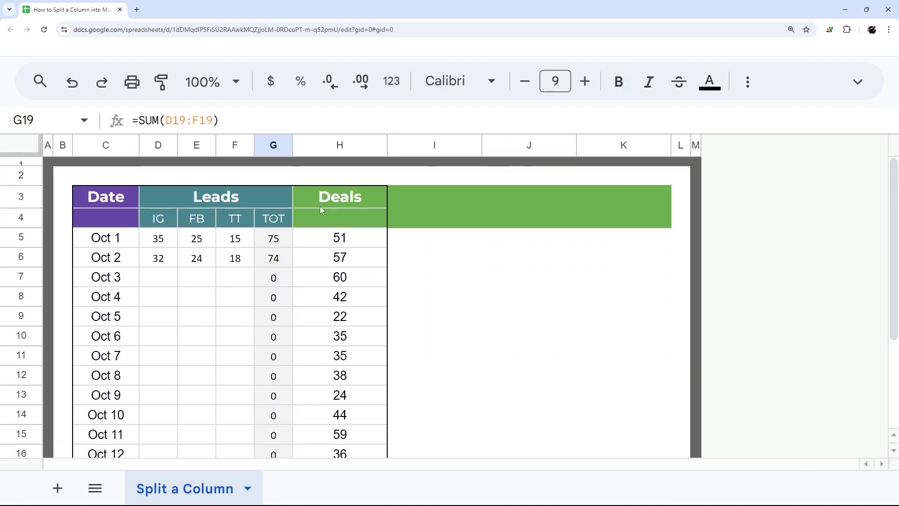
left_click_drag(337, 197, 650, 196)
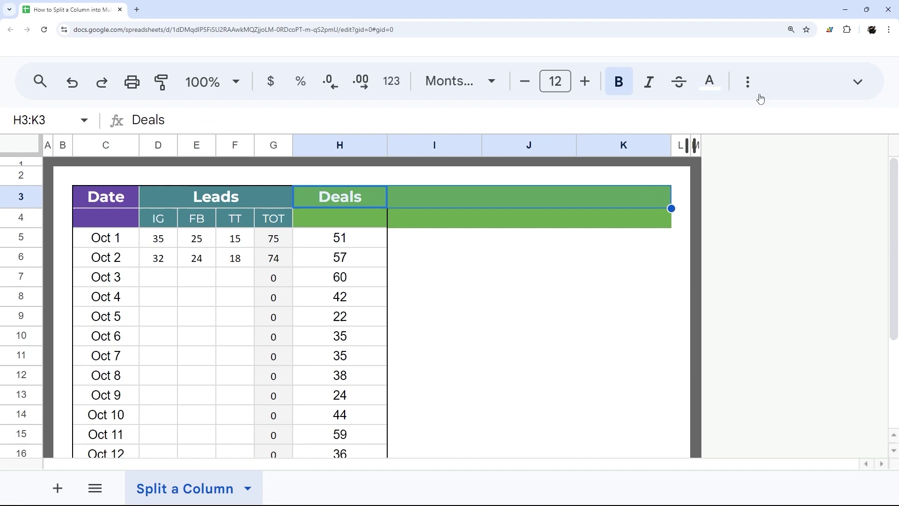
Step: Merge Deals across H3:K3 and paste IG, FB, TT, TOT as values into H4:K4
left_click(748, 82)
left_click(382, 121)
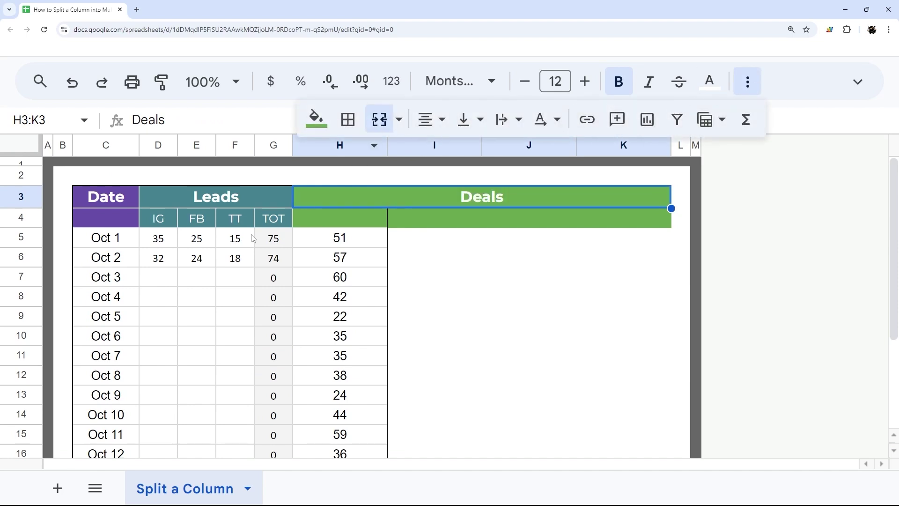
left_click_drag(165, 223, 274, 223)
key("ctrl+c")
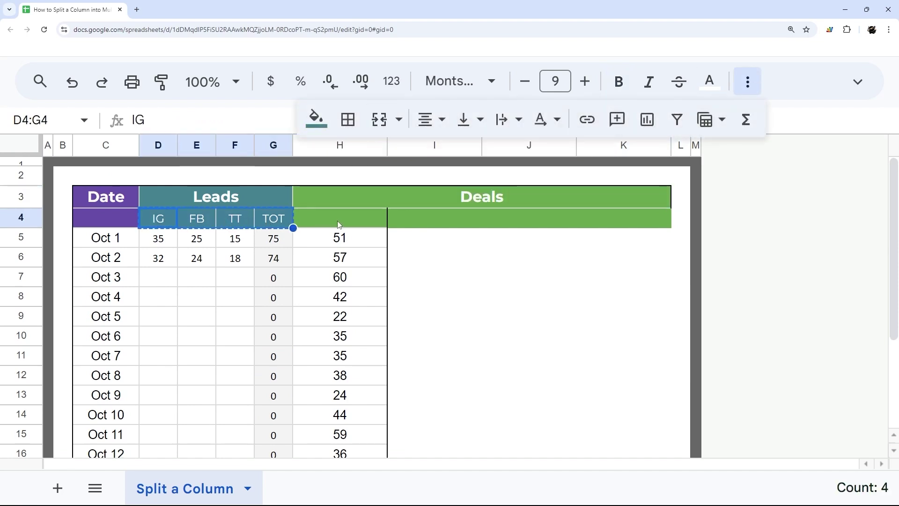
left_click(325, 224)
right_click(326, 223)
mouse_move(363, 240)
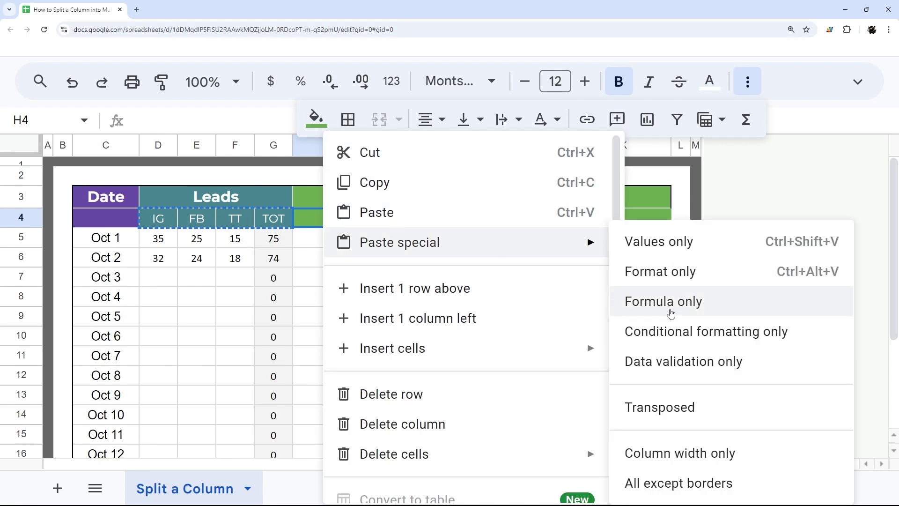
left_click(659, 242)
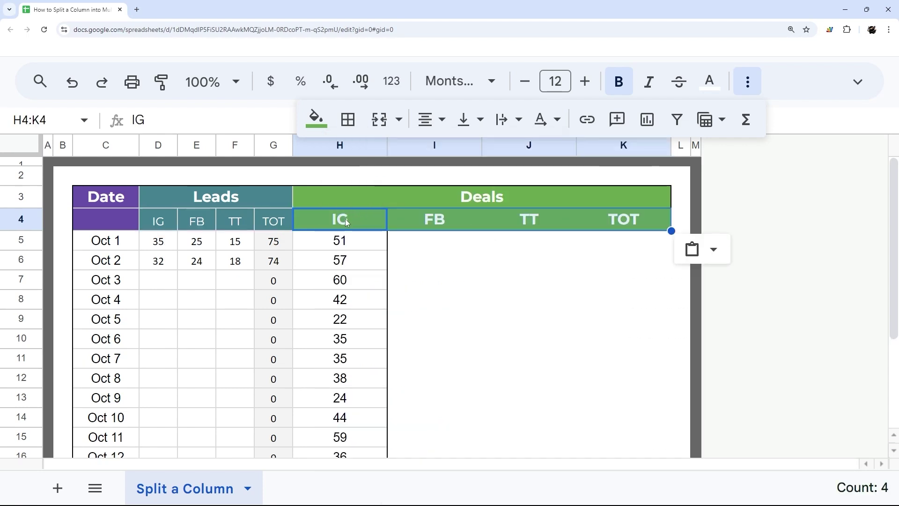
Step: Make the Deals sub-headers non-bold at font size 9
left_click(616, 84)
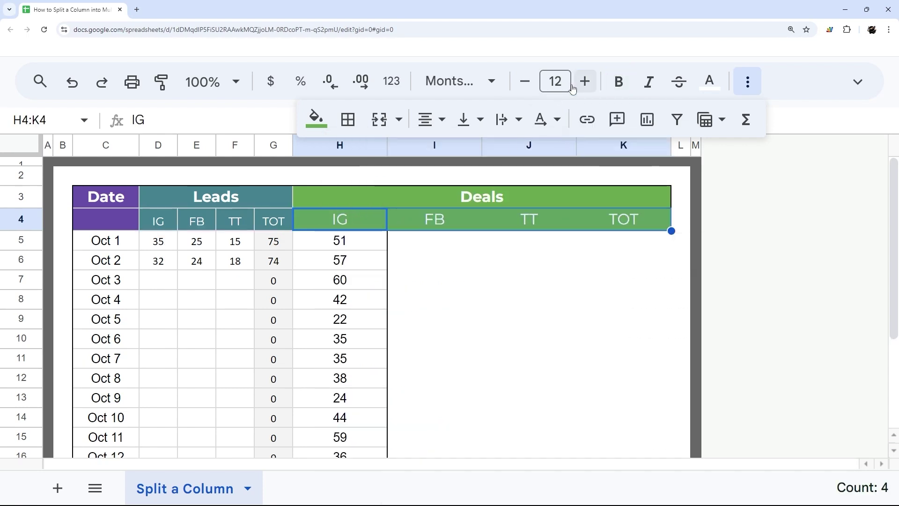
left_click(526, 82)
left_click(527, 82)
left_click(525, 81)
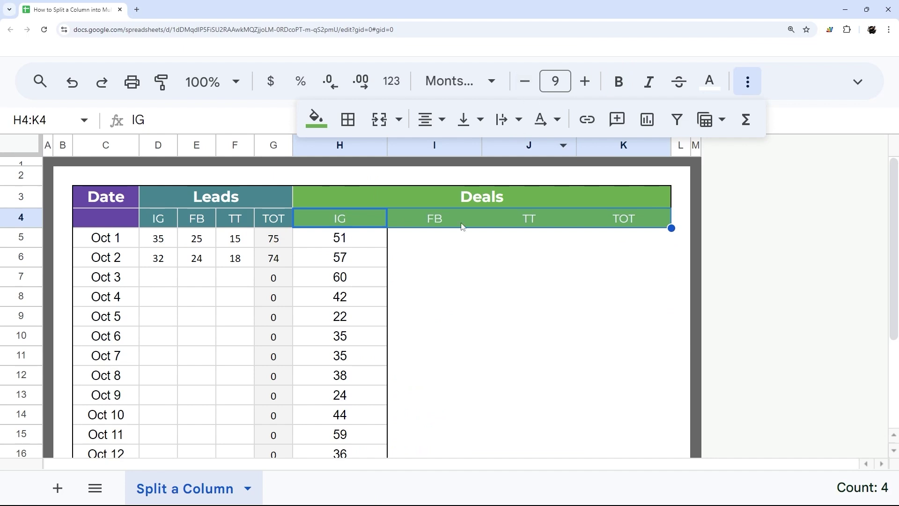
left_click(458, 264)
Step: Resize columns H–K to 40 pixels wide
left_click(748, 83)
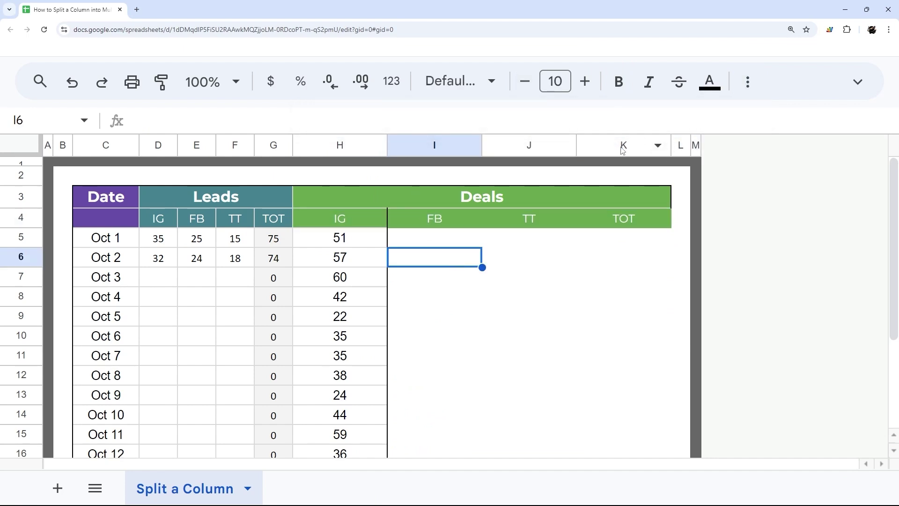
left_click_drag(622, 150, 340, 145)
right_click(328, 146)
left_click(412, 436)
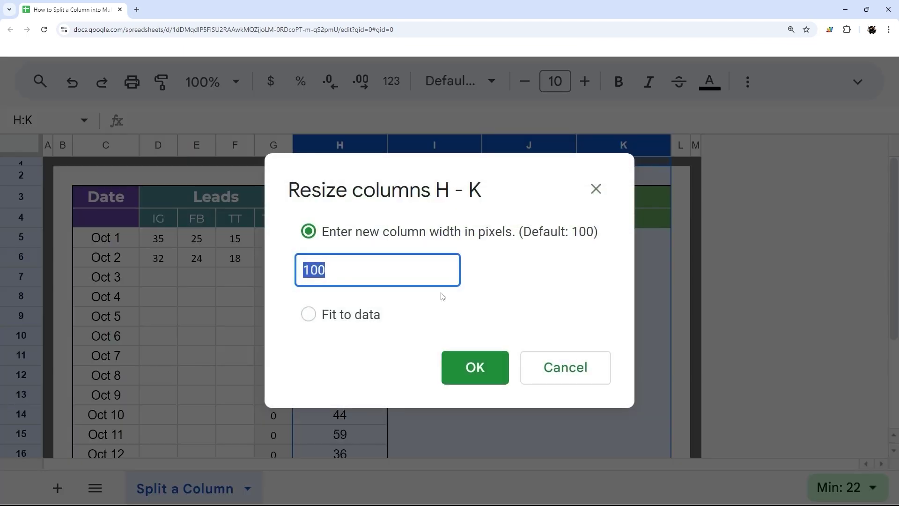
type("40")
key("Return")
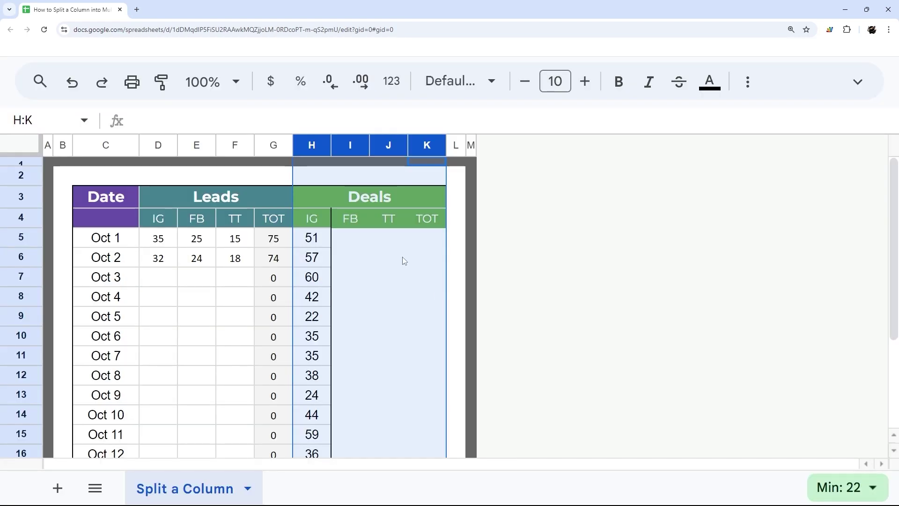
left_click(393, 253)
Step: Copy the G5:G19 SUM formulas into the Deals TOT column starting at K5
scroll(354, 230, "down", 1)
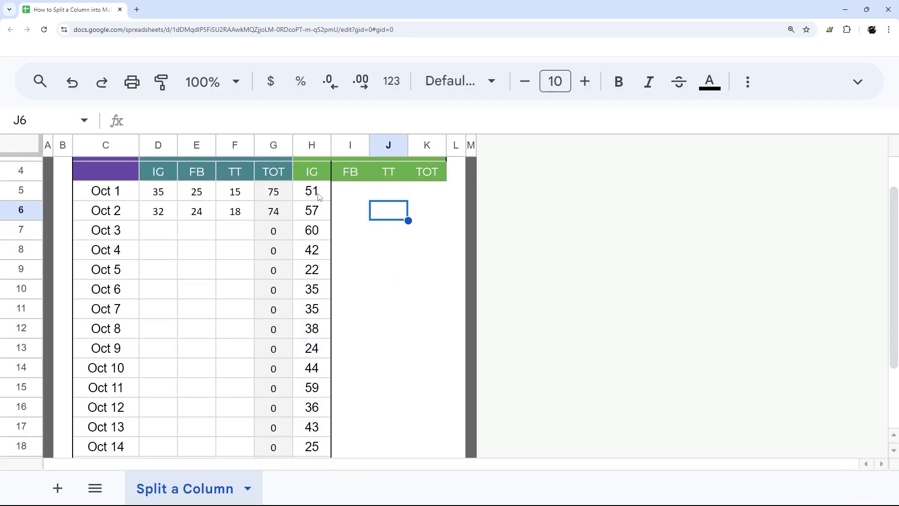
left_click_drag(318, 196, 354, 215)
scroll(276, 225, "up", 1)
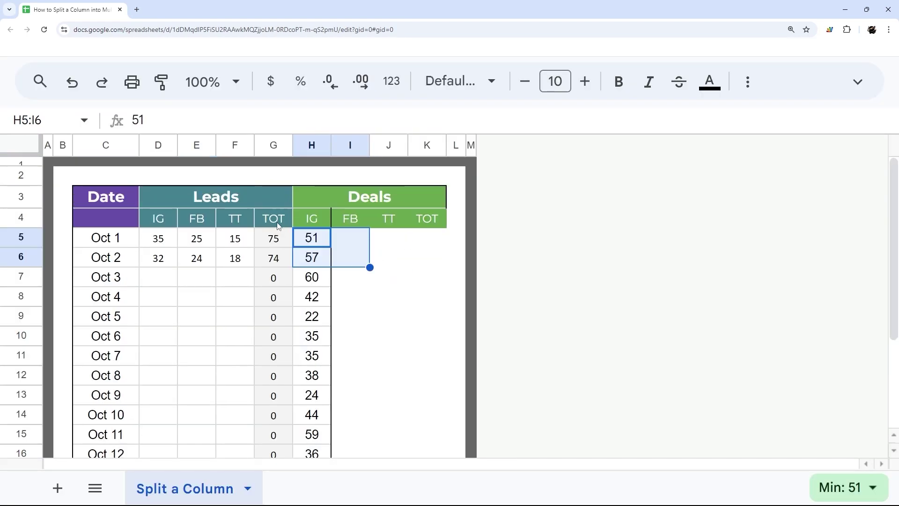
left_click_drag(278, 230, 276, 372)
key("ctrl+c")
scroll(350, 283, "up", 1)
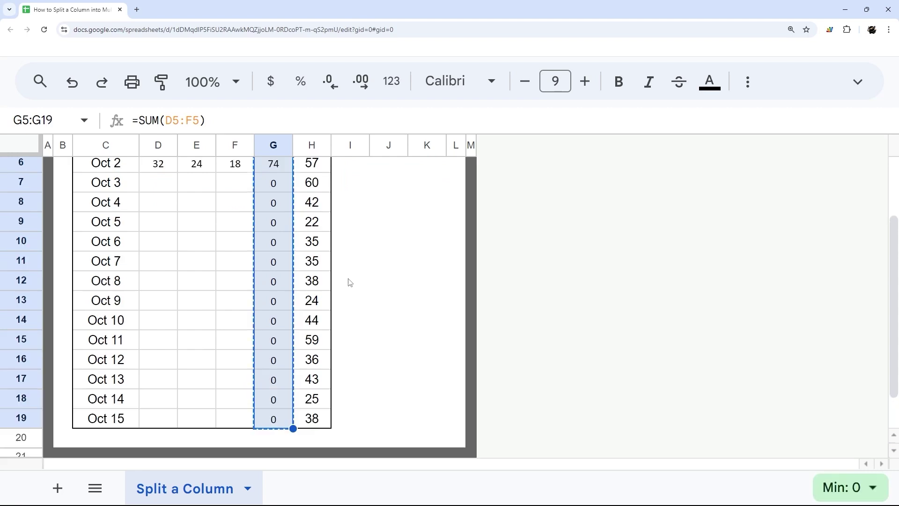
scroll(349, 282, "up", 3)
left_click(427, 237)
key("ctrl+v")
left_click(471, 276)
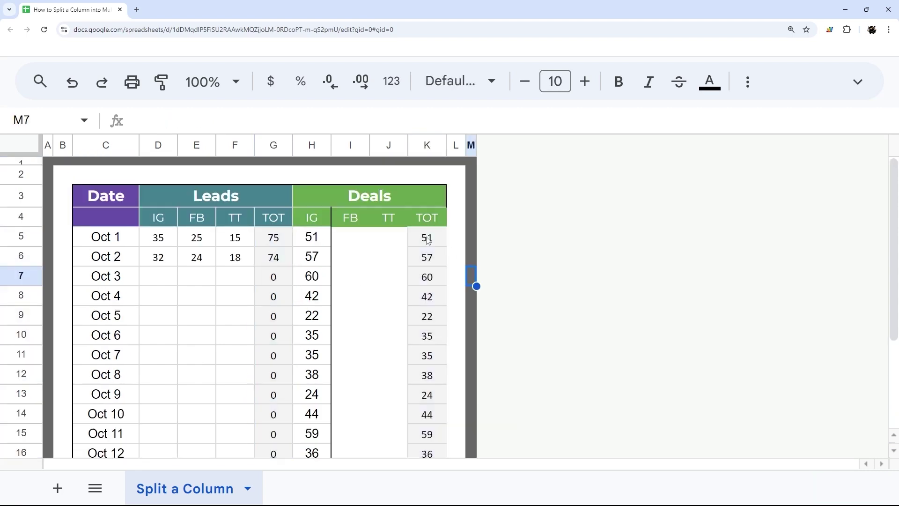
left_click_drag(427, 237, 427, 414)
scroll(312, 234, "down", 3)
Step: Paint the D5:G19 Leads formatting onto the Deals data H5:K19 and verify K8's total
left_click_drag(312, 238, 309, 383)
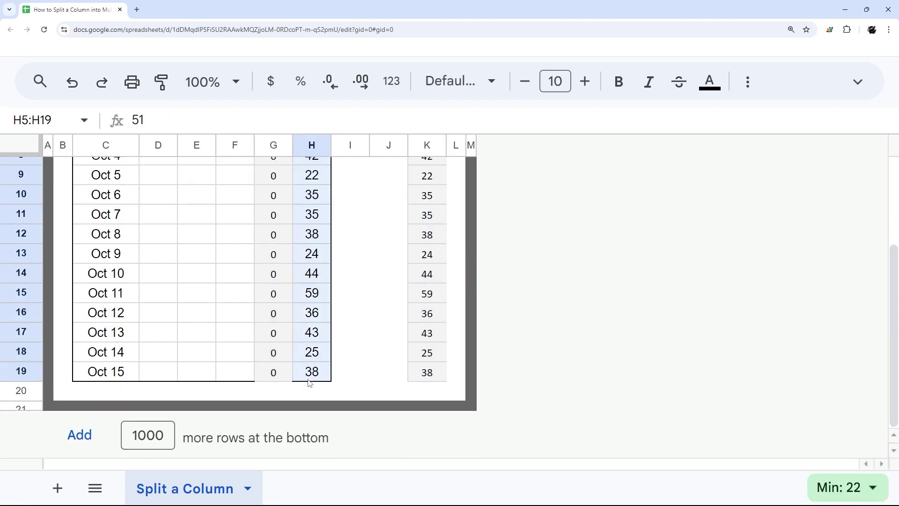
scroll(197, 293, "up", 3)
left_click_drag(155, 245, 293, 372)
scroll(235, 265, "down", 3)
scroll(237, 267, "up", 3)
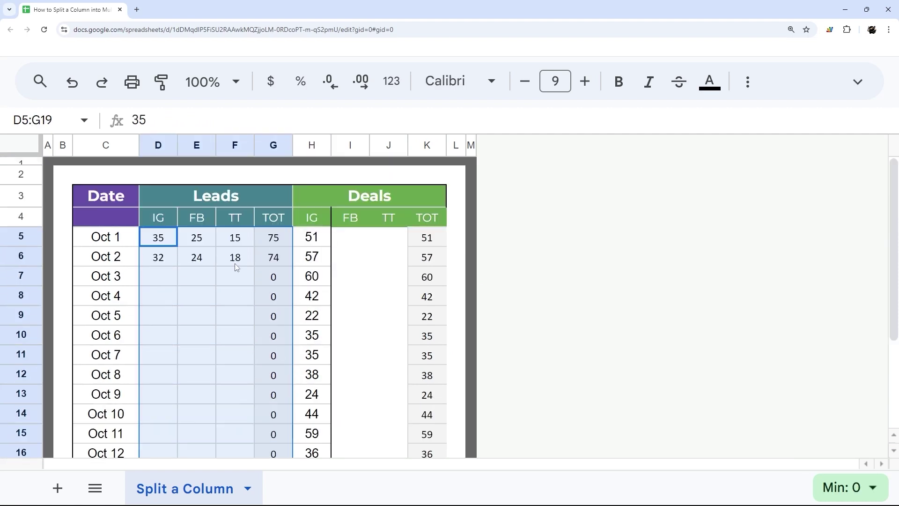
left_click(161, 82)
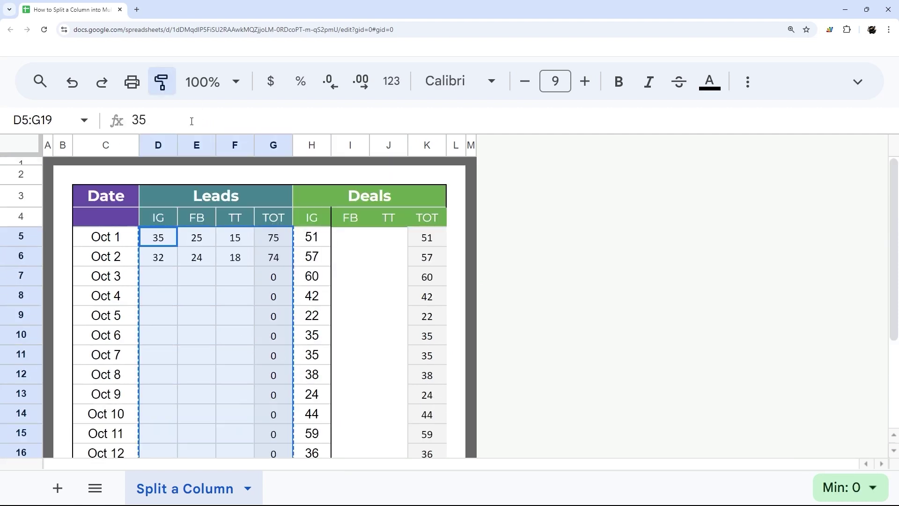
left_click(310, 241)
left_click(427, 296)
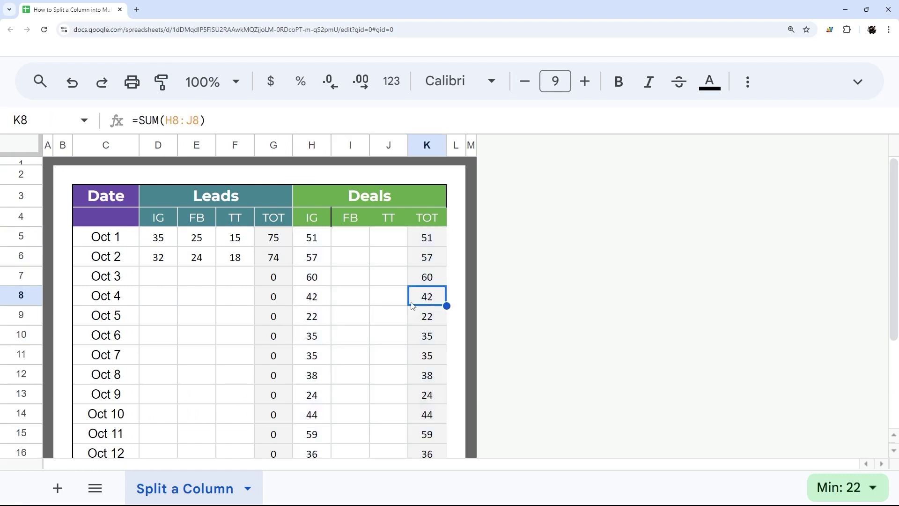
scroll(375, 320, "down", 3)
scroll(372, 318, "up", 3)
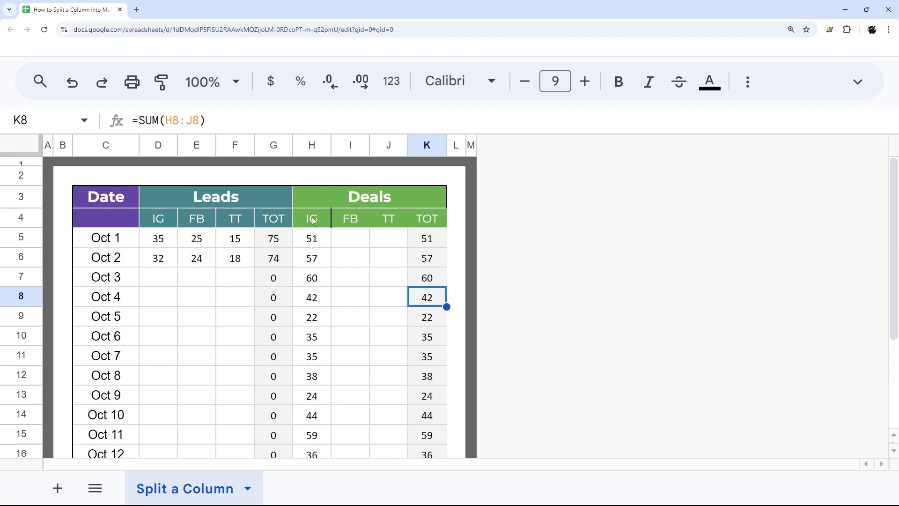
Step: Add vertical borders between the Deals sub-headers in H4:K4
left_click_drag(313, 221, 412, 221)
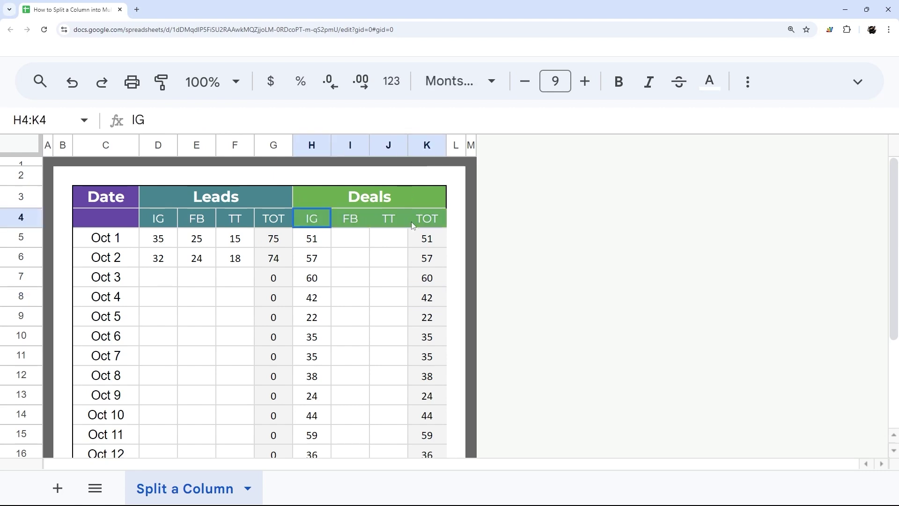
left_click(748, 81)
left_click(348, 120)
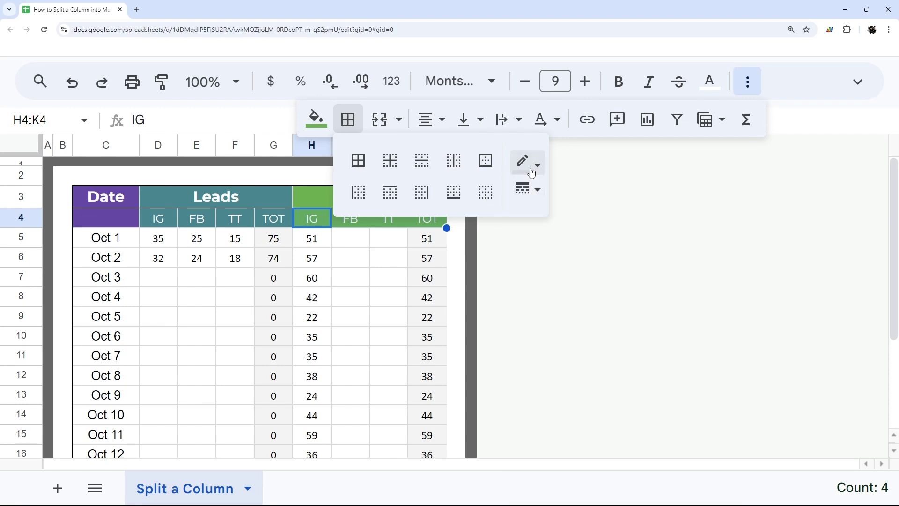
left_click(527, 189)
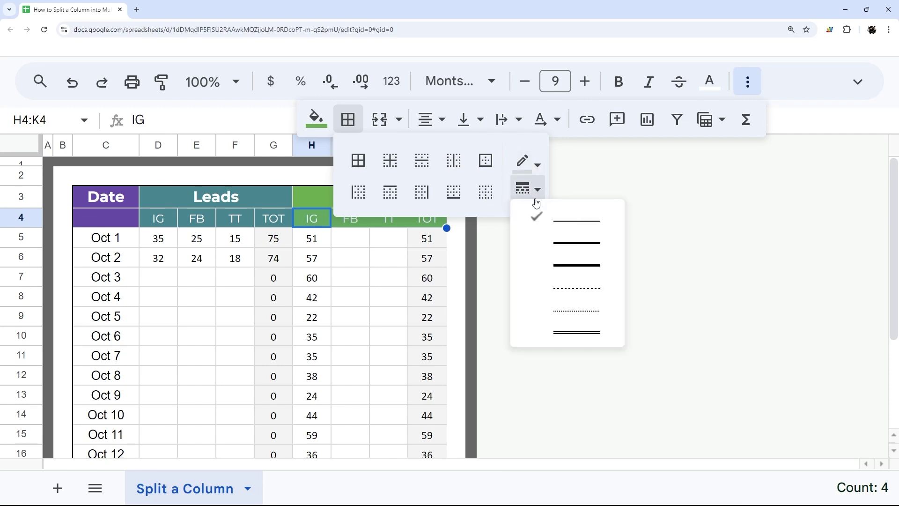
left_click(455, 167)
left_click(405, 291)
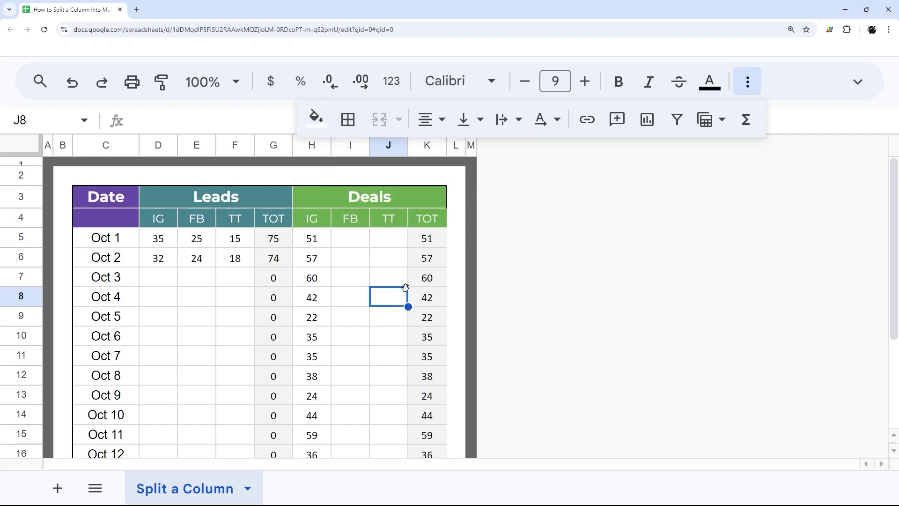
scroll(407, 291, "down", 5)
scroll(394, 286, "up", 5)
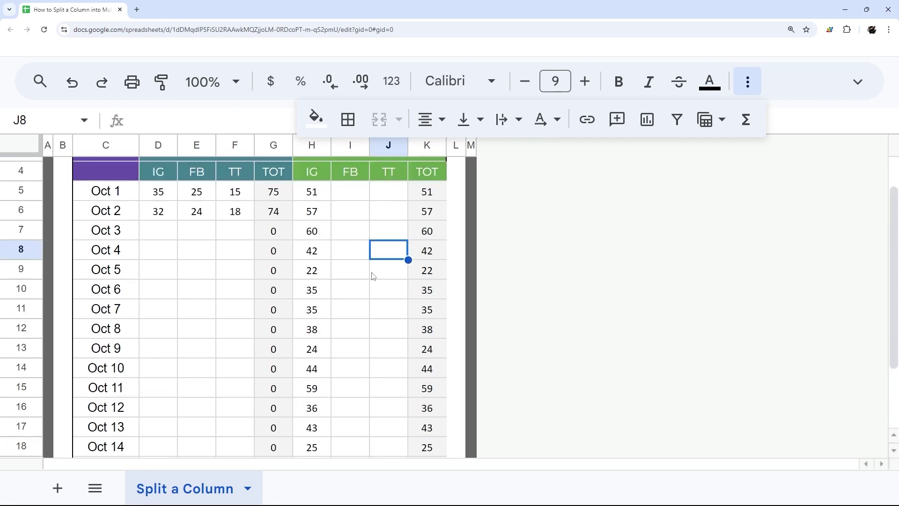
Step: Put a solid black outer border around the whole table C3:K19
left_click_drag(112, 202, 423, 364)
left_click(348, 120)
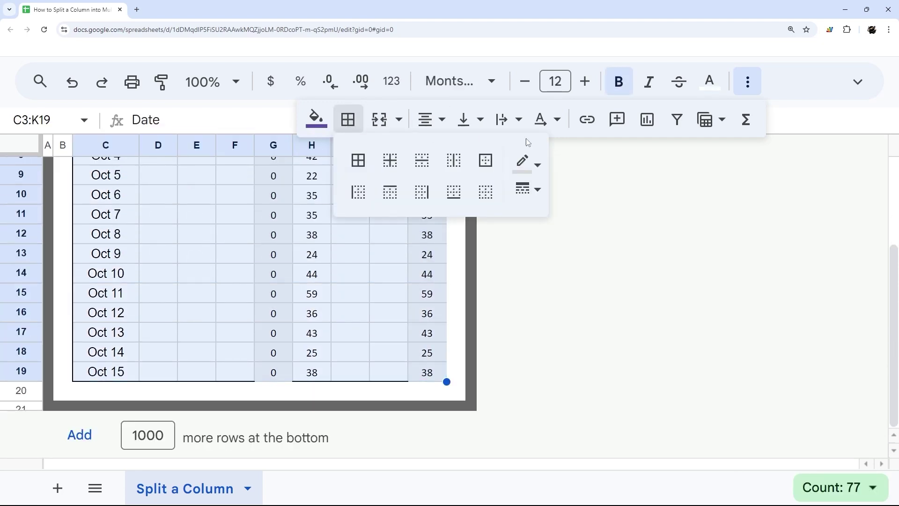
left_click(525, 161)
left_click(531, 227)
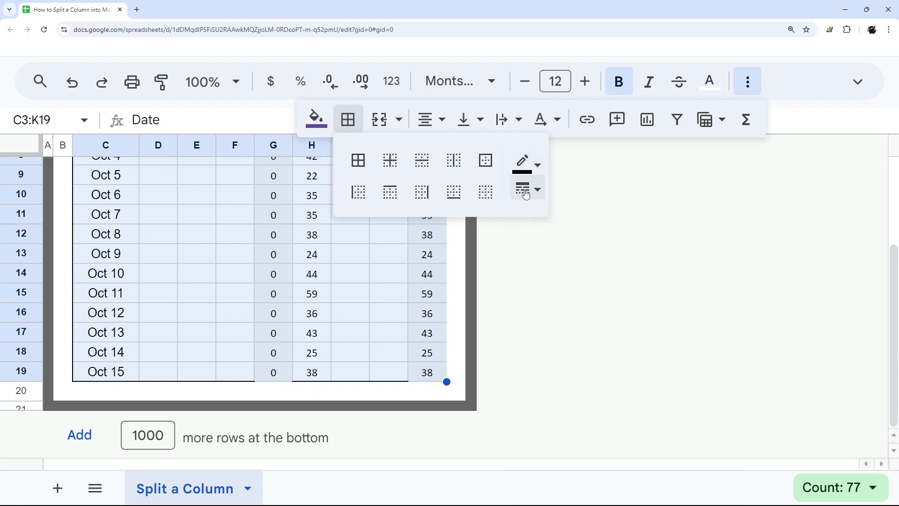
left_click(529, 189)
left_click(573, 216)
left_click(489, 160)
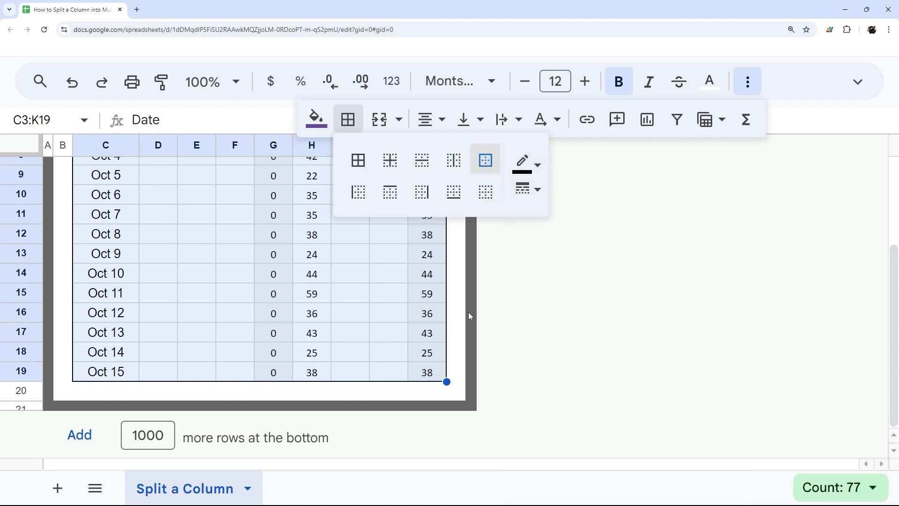
left_click(459, 374)
scroll(461, 358, "up", 3)
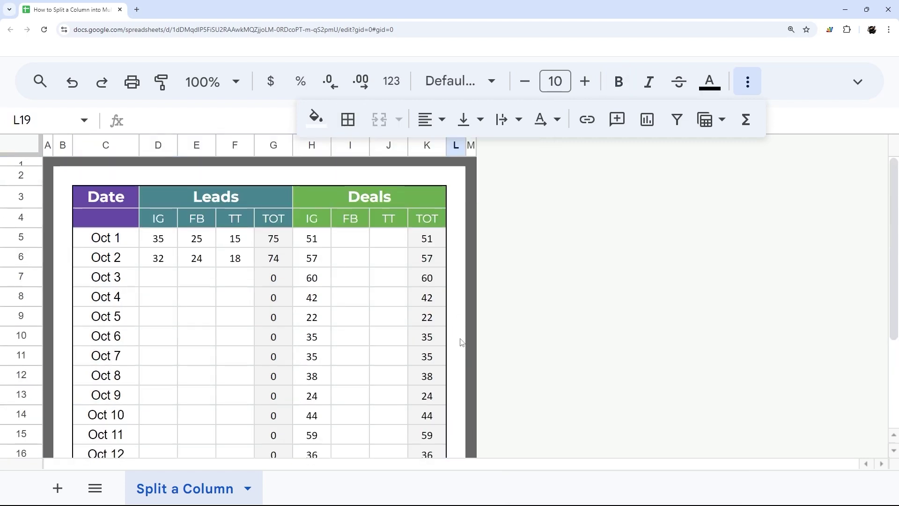
Step: Add a left border to the Deals block H3:K19 to divide it from Leads
left_click_drag(312, 200, 427, 373)
left_click(346, 121)
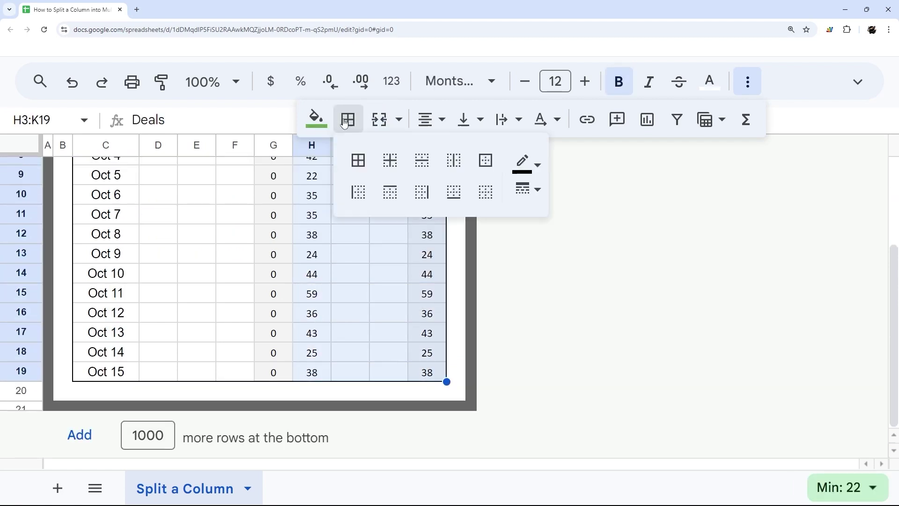
left_click(359, 192)
left_click(356, 295)
scroll(357, 257, "up", 3)
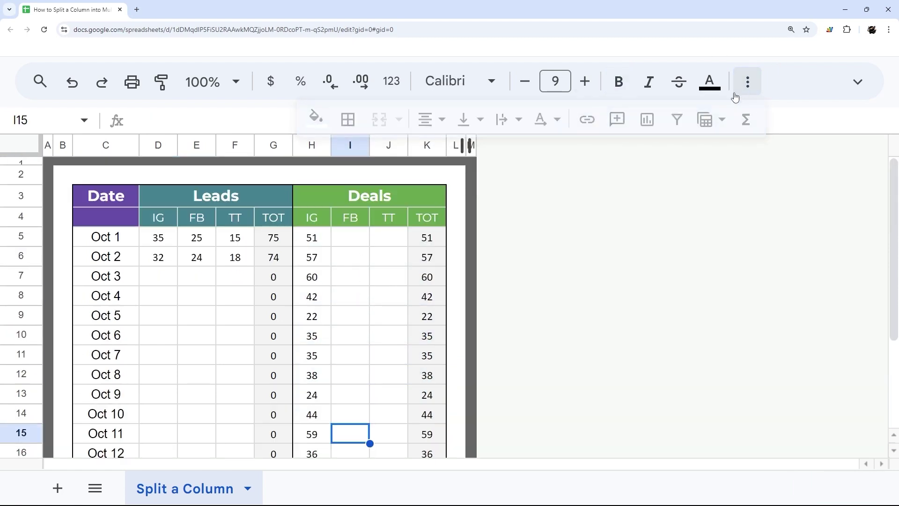
Step: Resize the Leads TOT column G to 50 px
left_click(745, 89)
left_click(275, 145)
right_click(274, 145)
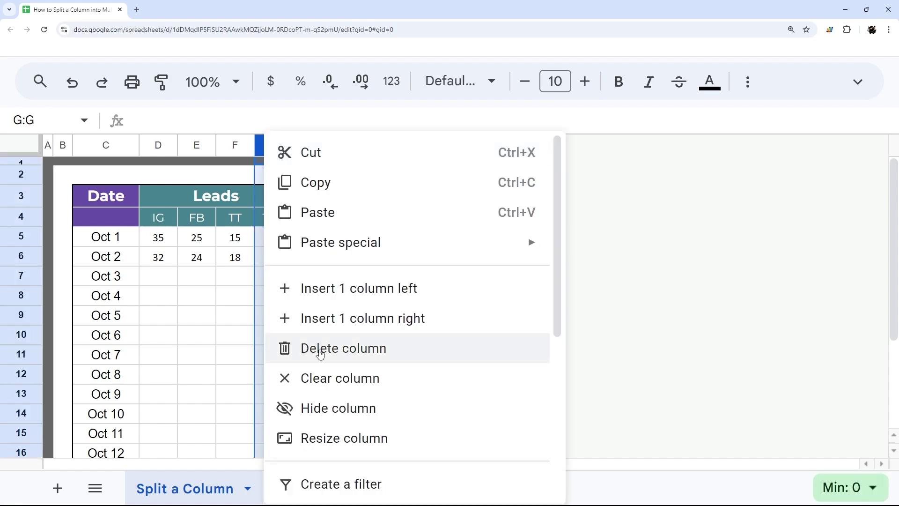
left_click(328, 437)
type("50")
key("Return")
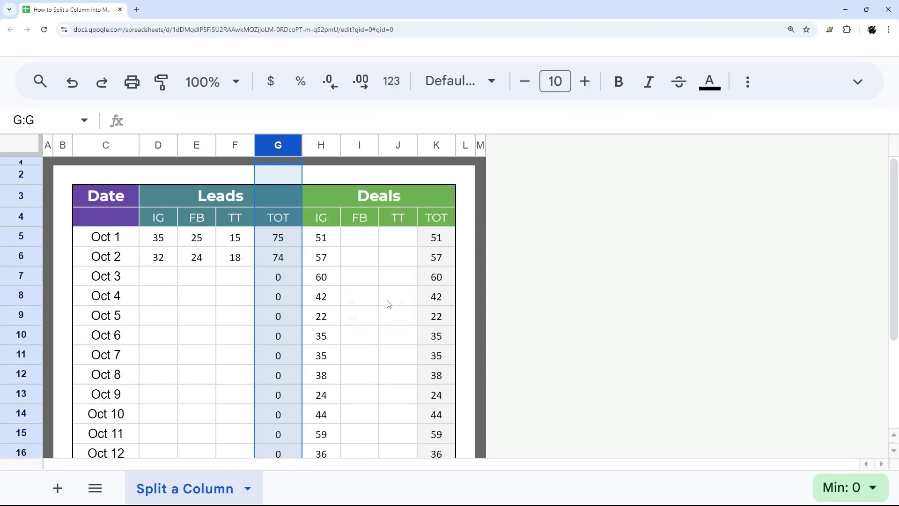
right_click(436, 146)
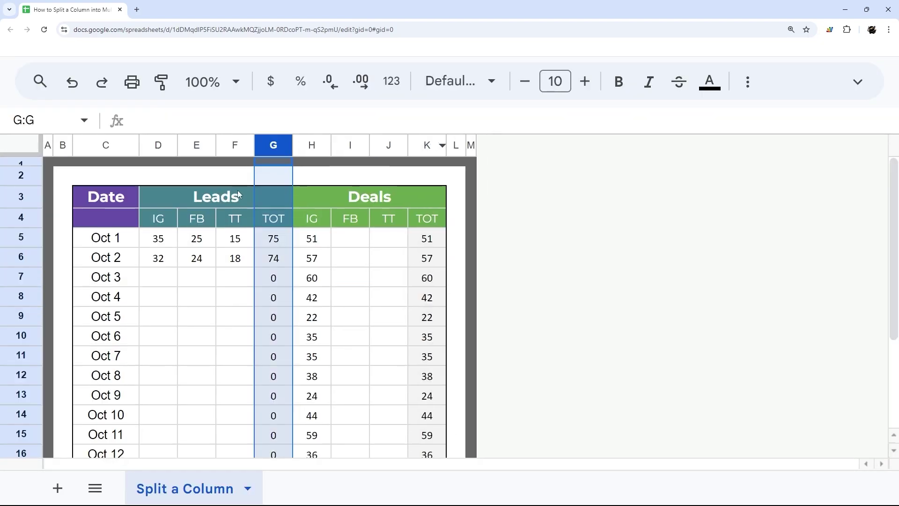
Step: Resize the Leads sub-columns D through F to 88 px
left_click_drag(162, 145, 234, 145)
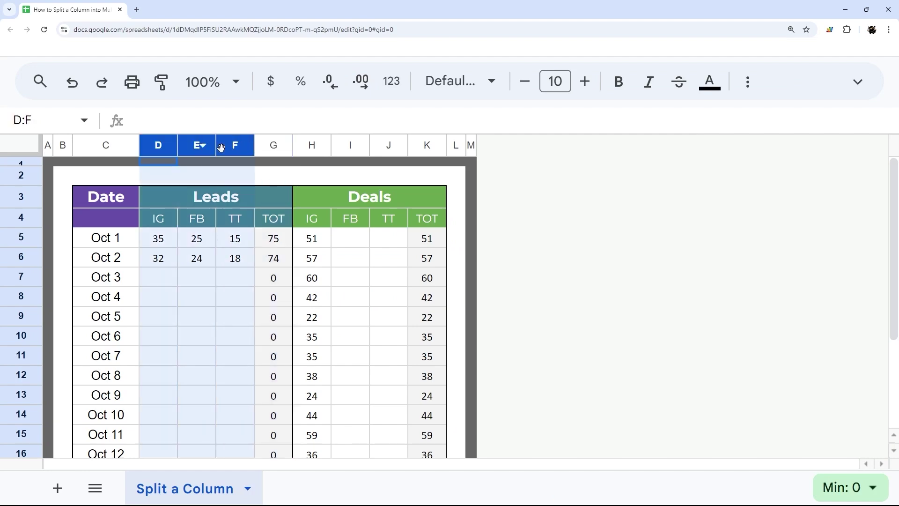
right_click(225, 145)
left_click(312, 442)
type("88")
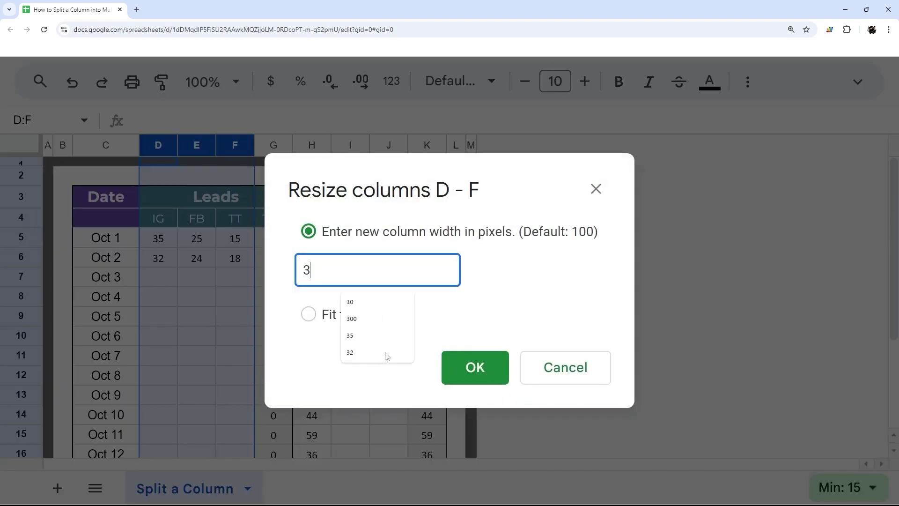
key("Return")
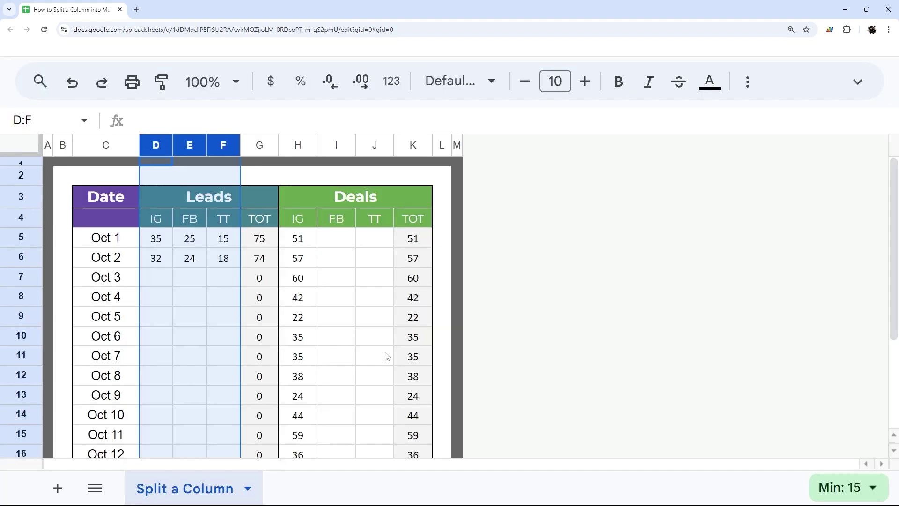
Step: Resize the Deals sub-columns H through J to 35 px
right_click(297, 146)
left_click(346, 181)
left_click(260, 218)
left_click_drag(297, 146, 375, 146)
right_click(375, 146)
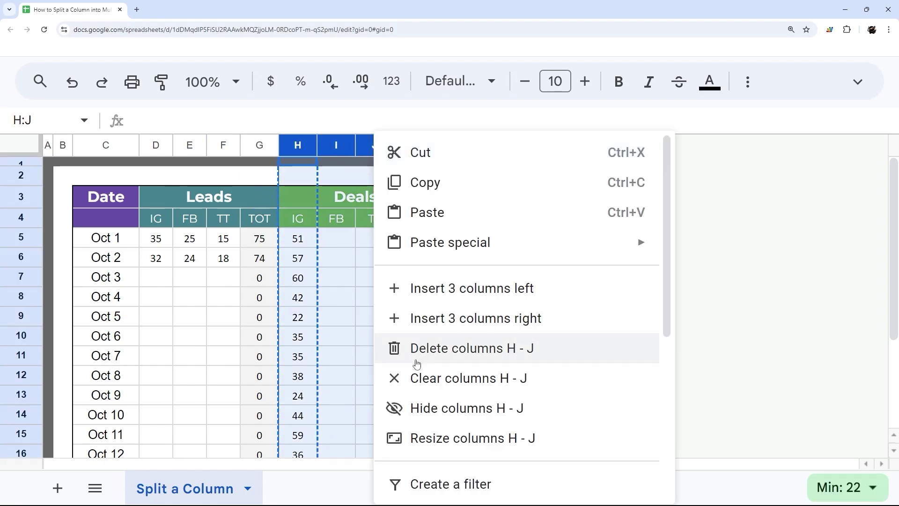
left_click(421, 436)
type("35")
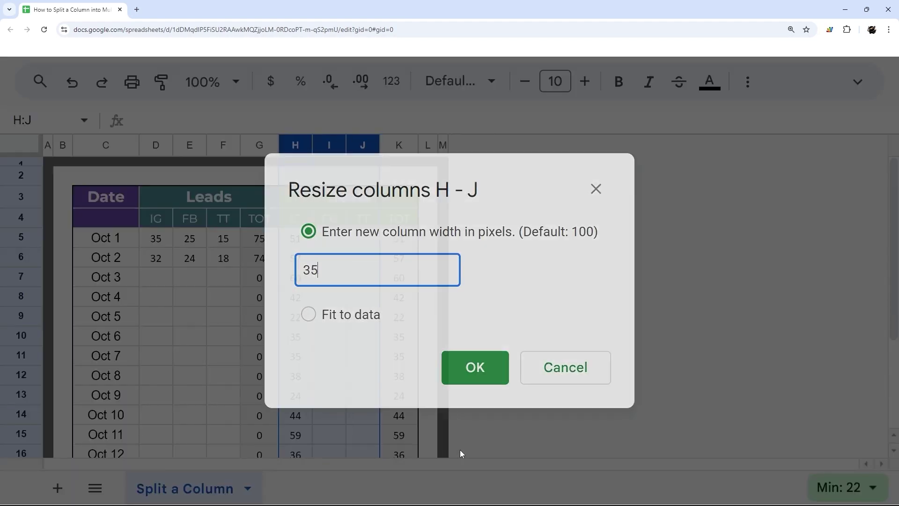
key("Return")
Step: Clear the Deals IG values in H5:H19
left_click(639, 364)
left_click_drag(305, 244, 307, 366)
key("Delete")
Step: Enter Oct 1 Deals of 15, 10 and 7 in H5:J5
scroll(301, 259, "up", 3)
left_click(300, 247)
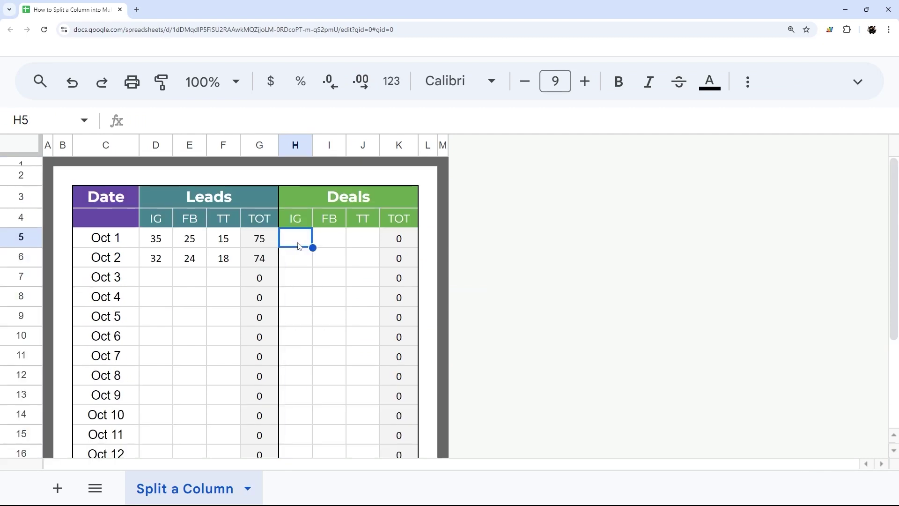
type("15")
key("Tab")
type("10")
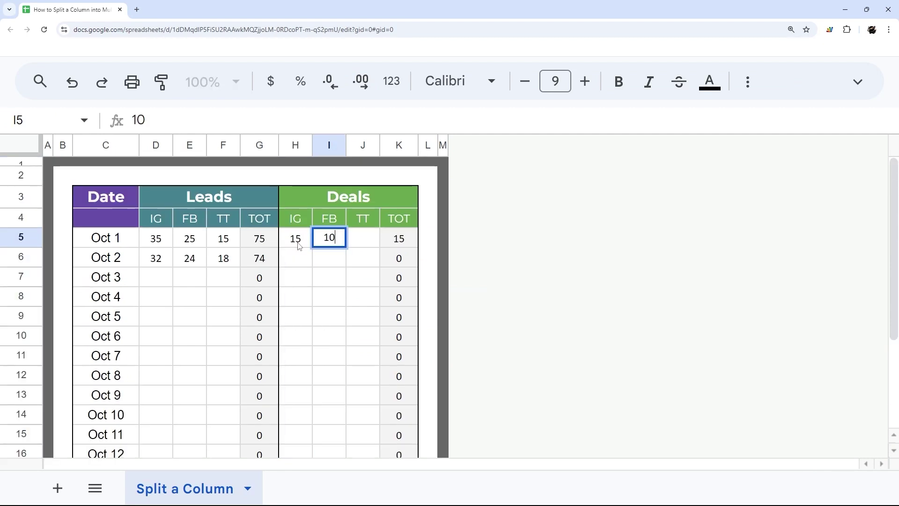
key("Tab")
type("7")
key("Return")
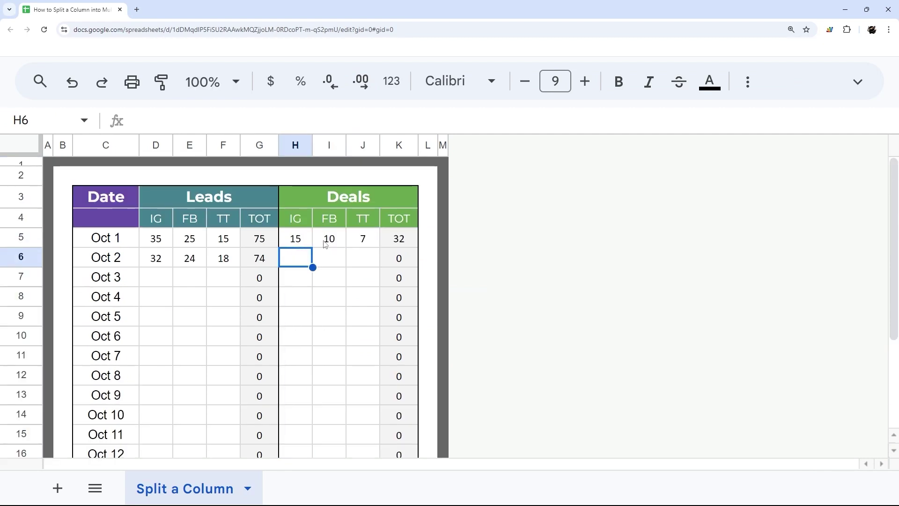
Step: Drag the C/D border left to make the Date column slightly narrower
right_click(395, 148)
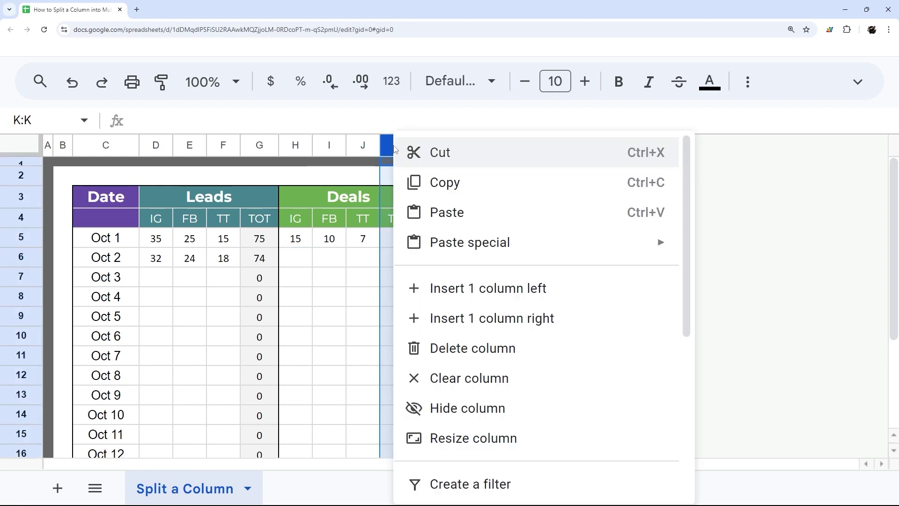
left_click(344, 282)
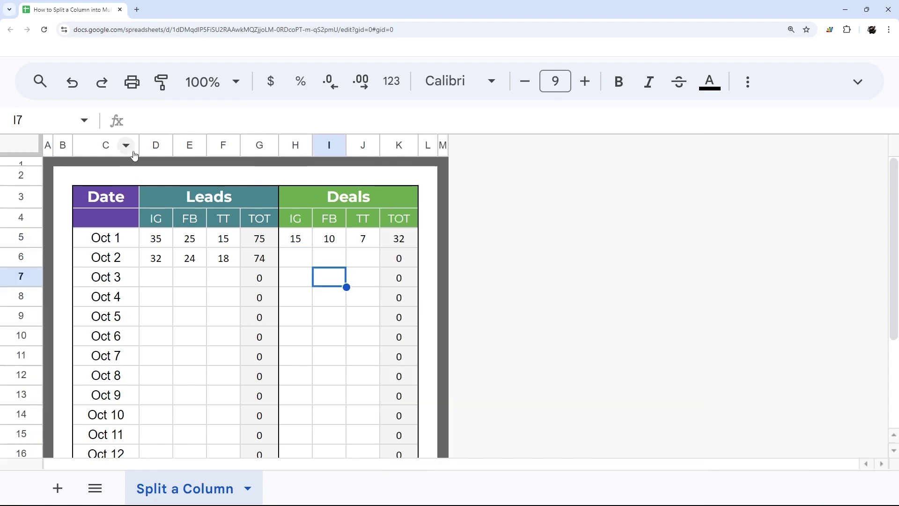
left_click_drag(139, 146, 131, 147)
left_click(197, 199)
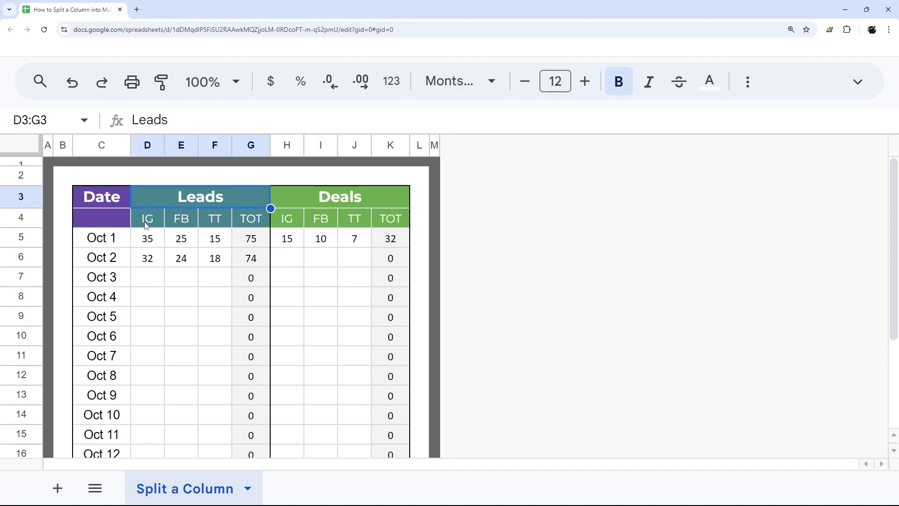
left_click_drag(146, 225, 231, 322)
left_click_drag(263, 224, 245, 416)
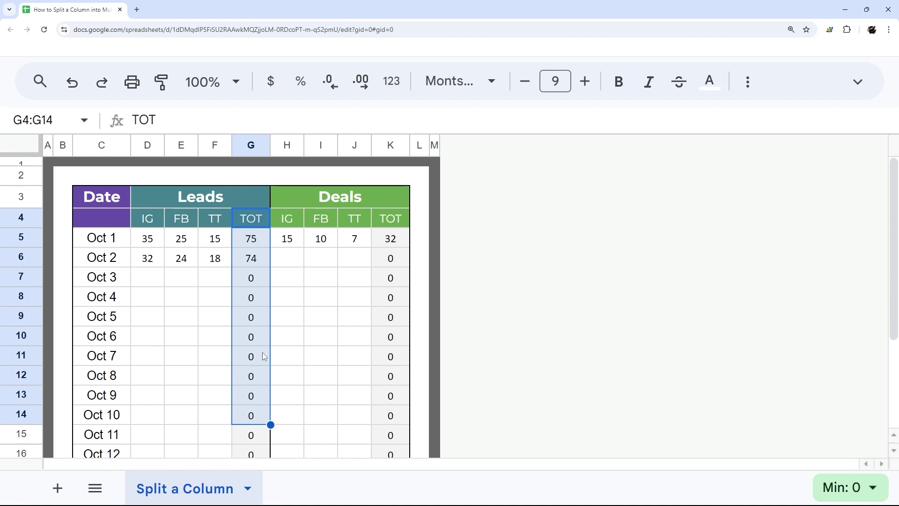
Step: Merge cells C3:C4 so the Date header covers both header rows
left_click(85, 181)
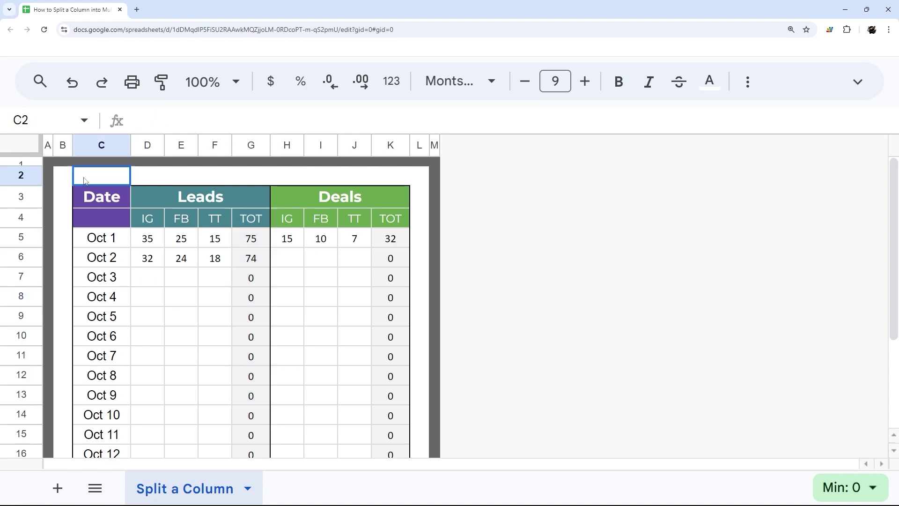
left_click(86, 193)
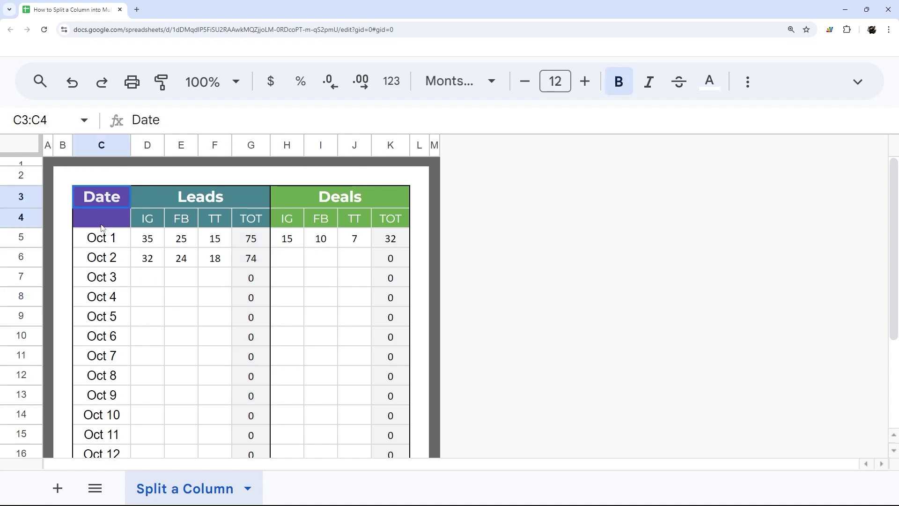
left_click(747, 89)
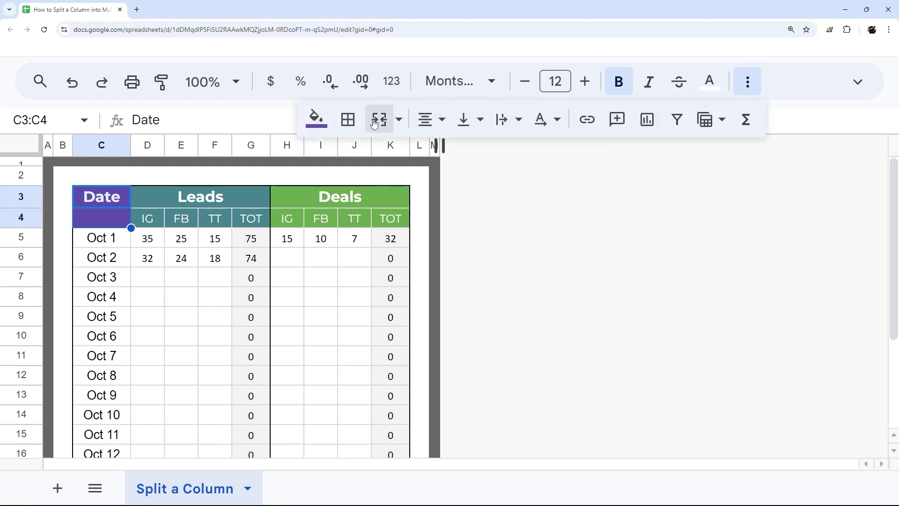
left_click(379, 119)
left_click(511, 206)
left_click(435, 237)
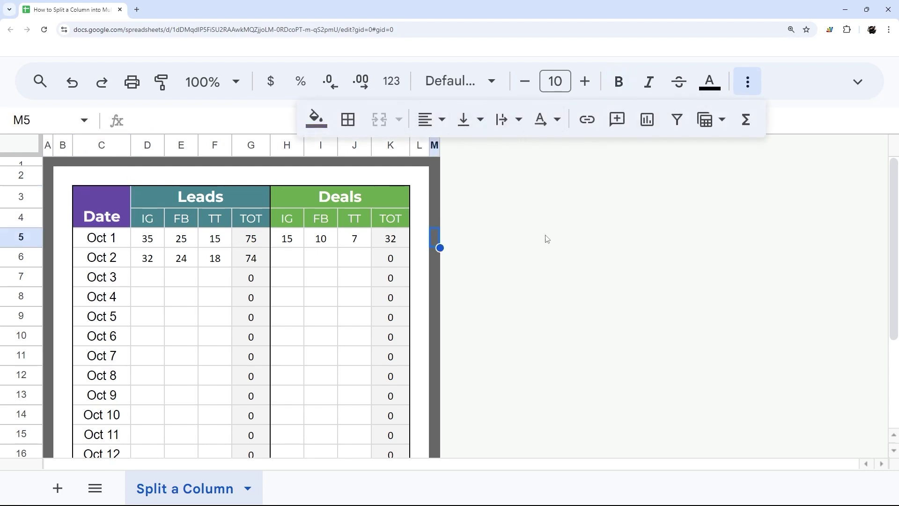
left_click(747, 82)
left_click(413, 305)
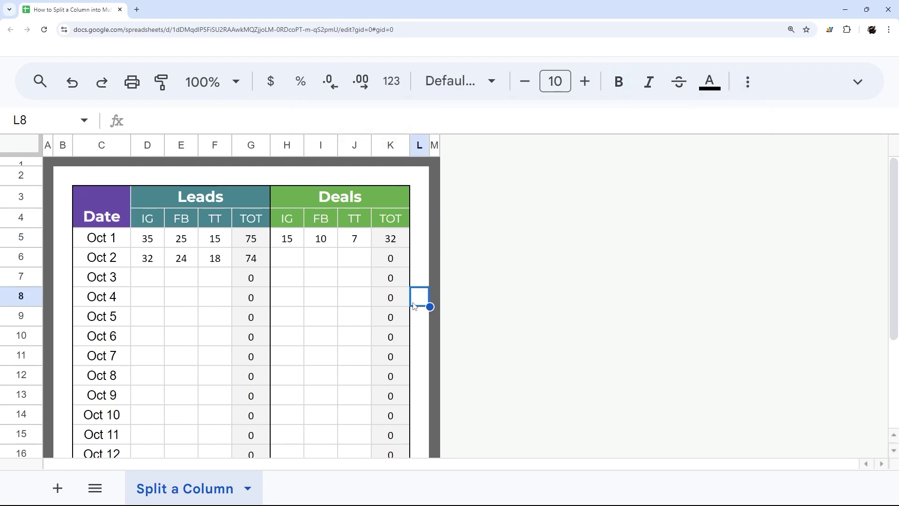